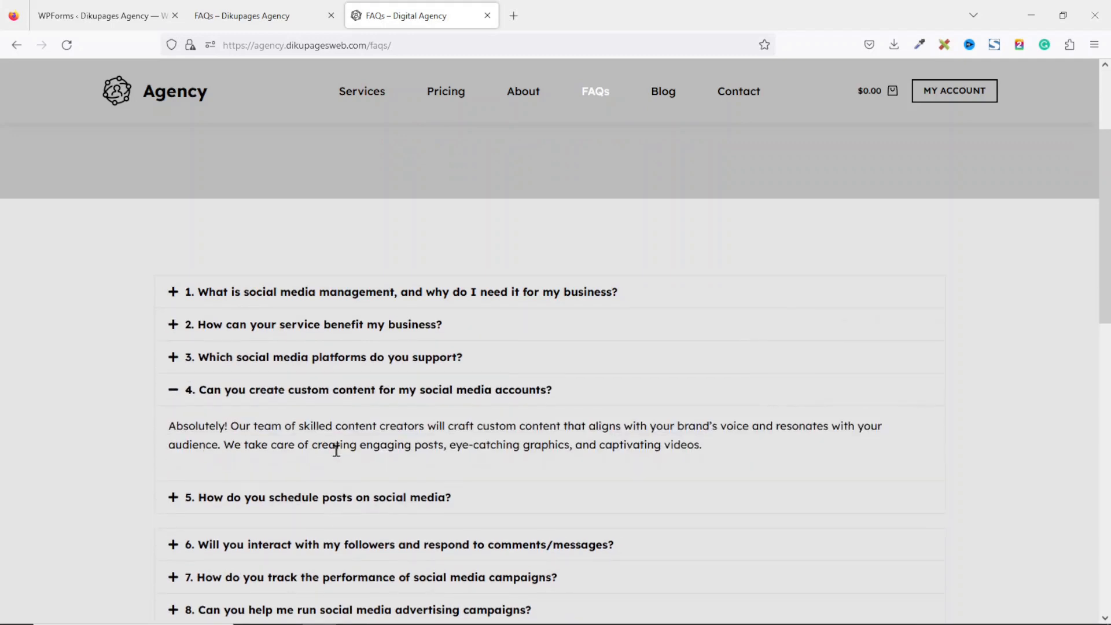
- Preview the collapsible answers in the question list on the Digital Agency reference FAQs page
{"action": "left_click", "coordinate": [325, 498]}
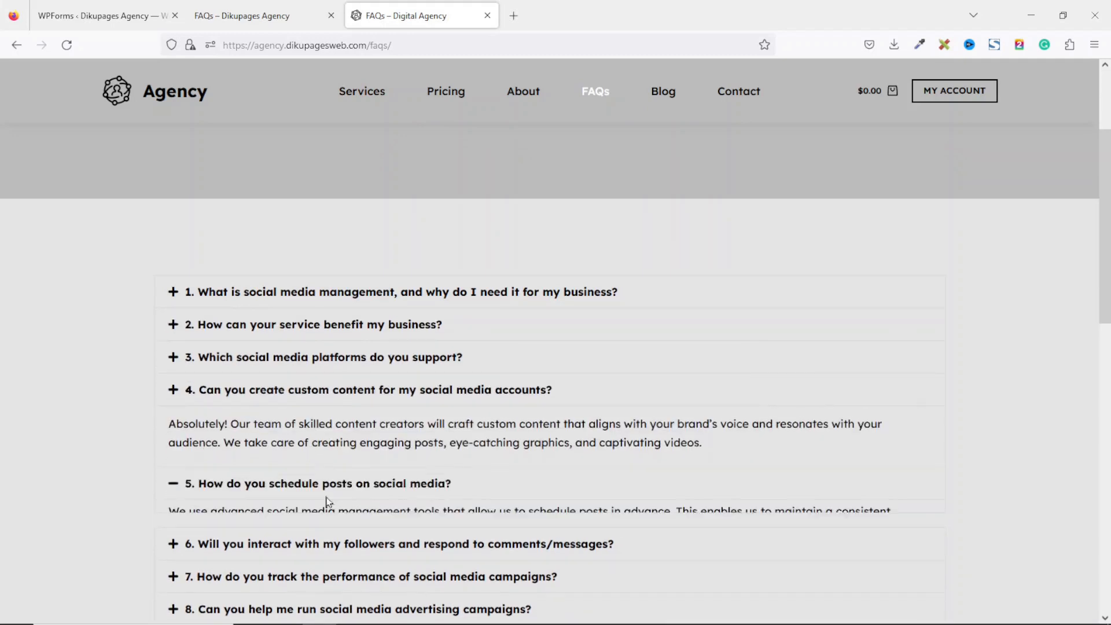
{"action": "left_click", "coordinate": [306, 369]}
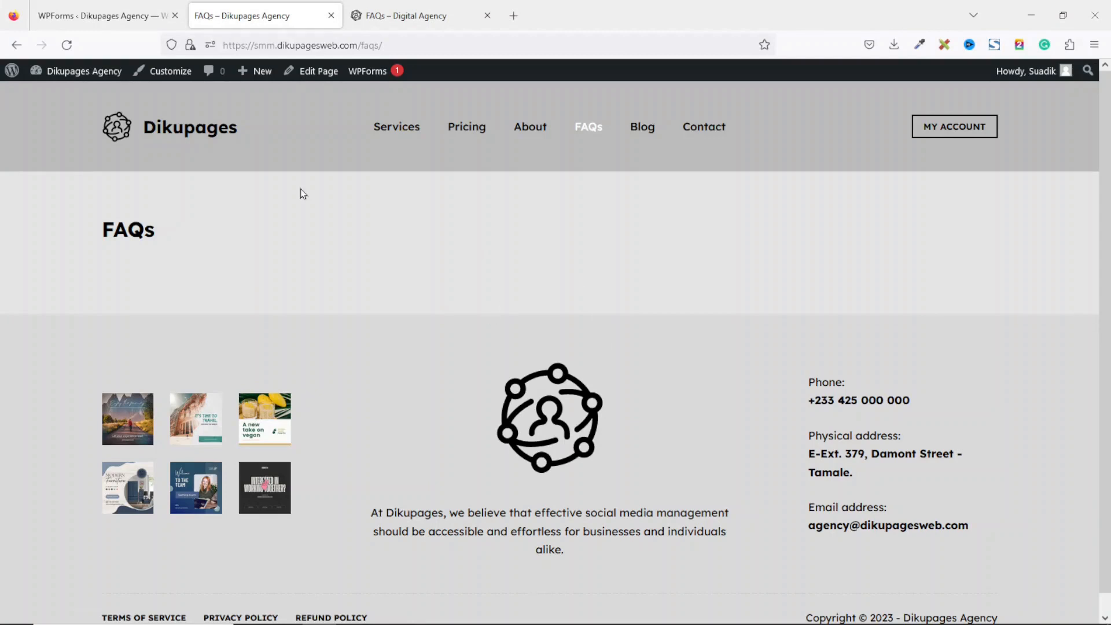
- Open the Dikupages FAQs page in the Elementor editor and set its page layout to Elementor Full Width
{"action": "left_click", "coordinate": [316, 71]}
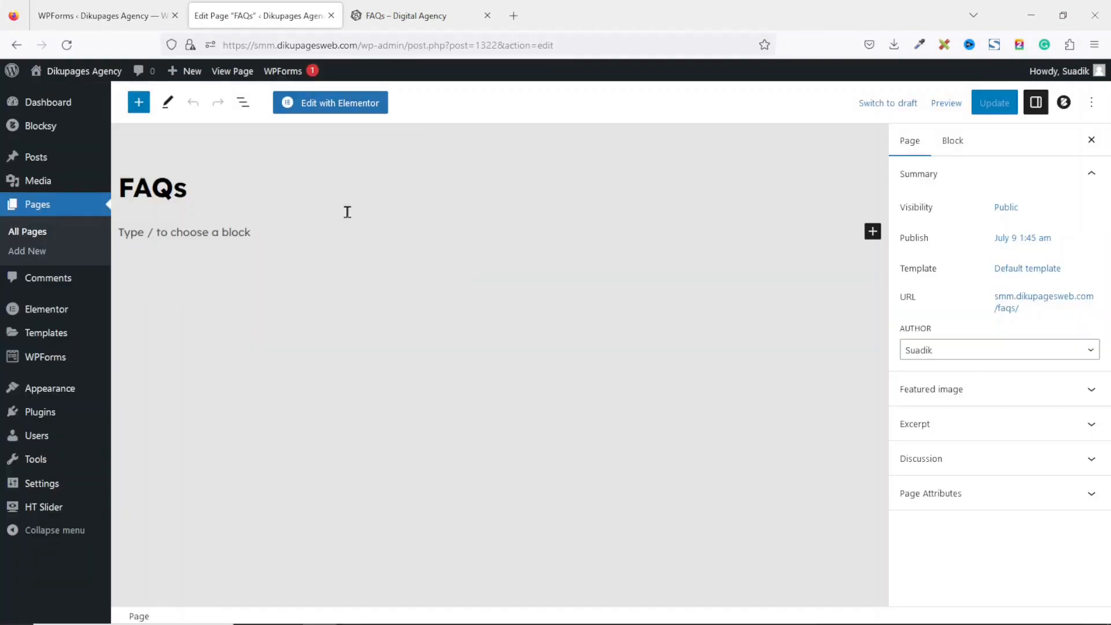
{"action": "left_click", "coordinate": [322, 103]}
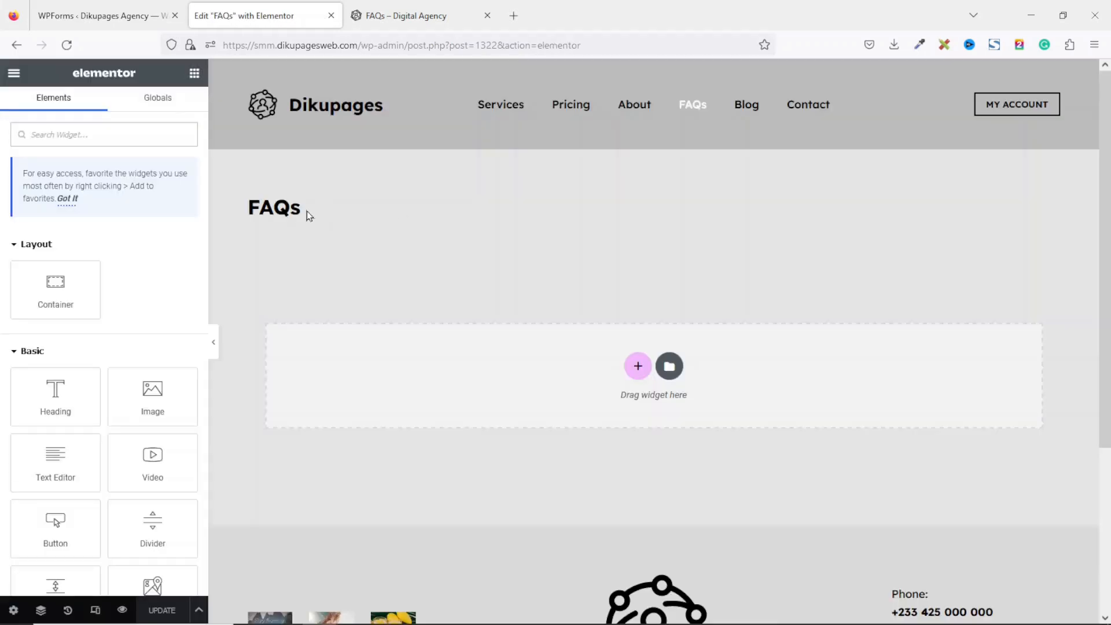
{"action": "left_click_drag", "start_coordinate": [307, 216], "coordinate": [245, 220]}
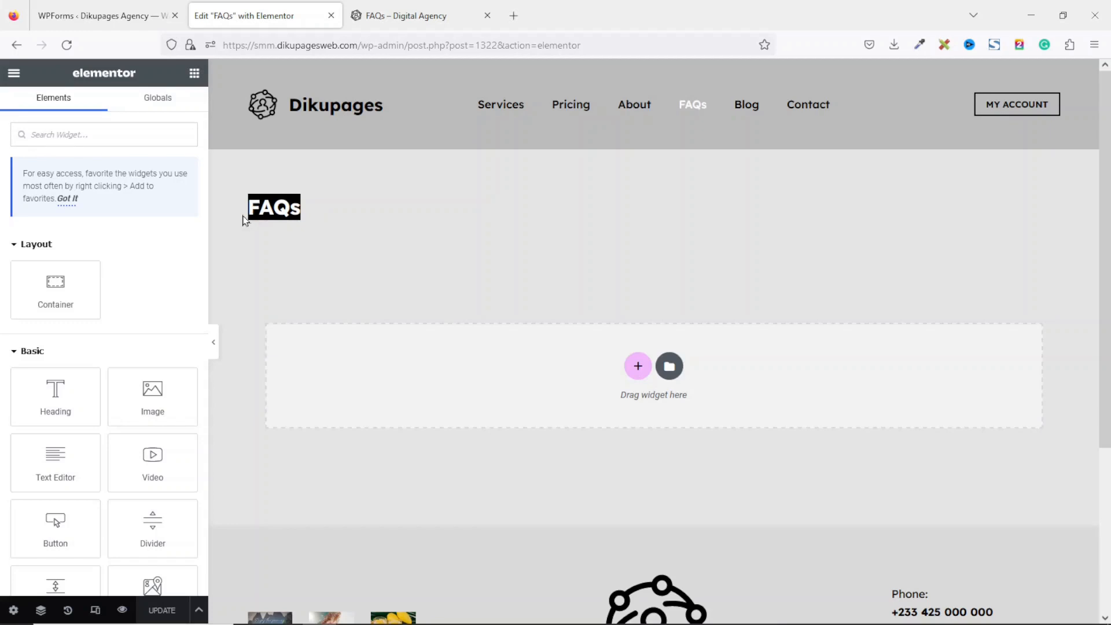
{"action": "left_click", "coordinate": [17, 613]}
{"action": "scroll", "coordinate": [199, 394], "scroll_direction": "down", "scroll_amount": 2}
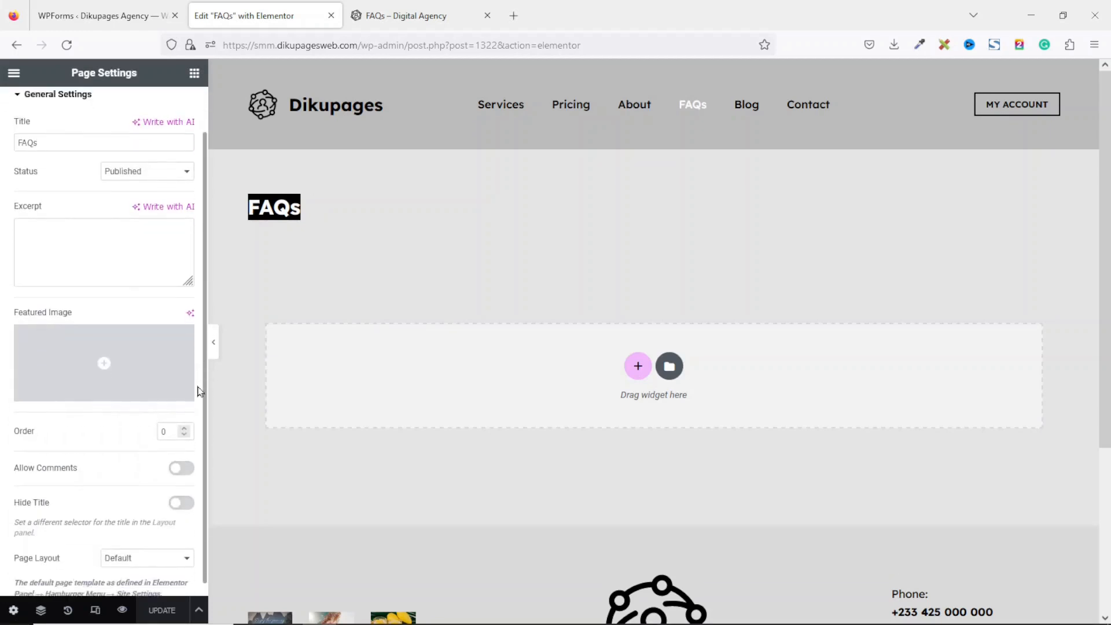
{"action": "left_click", "coordinate": [127, 553]}
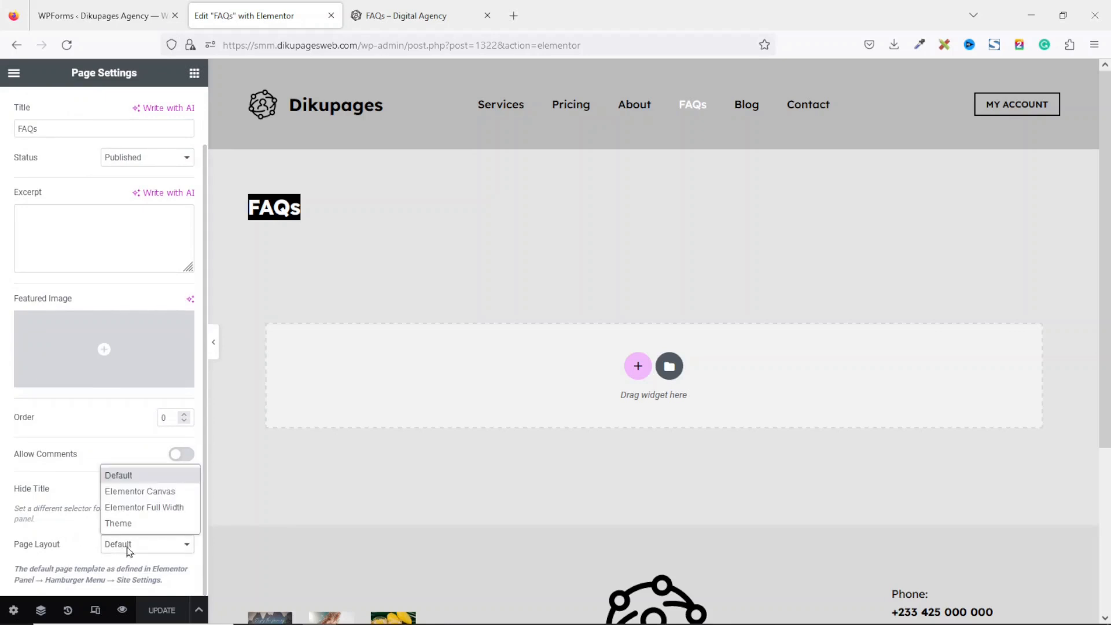
{"action": "left_click", "coordinate": [144, 508]}
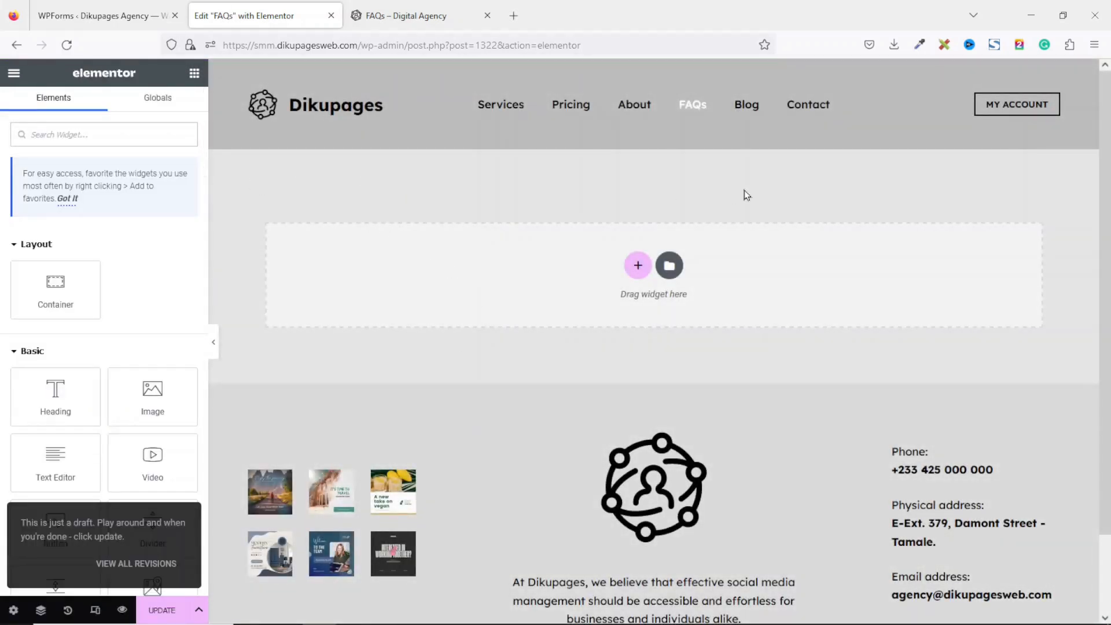
- Insert the saved Page banner template into the FAQs page without applying the template's page settings
{"action": "left_click", "coordinate": [405, 6]}
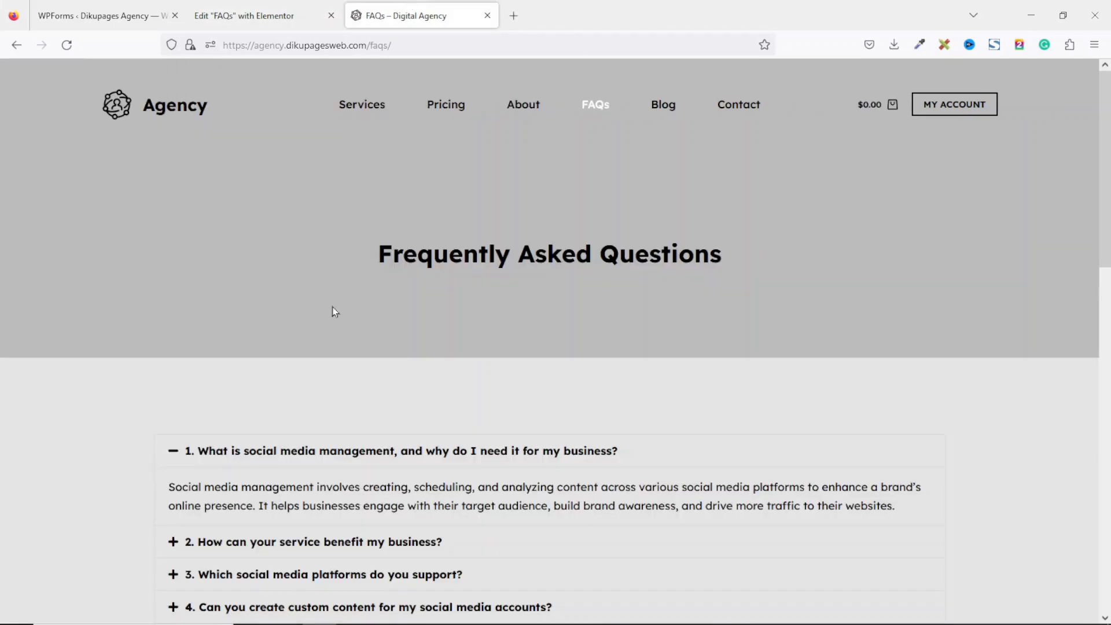
{"action": "left_click", "coordinate": [274, 13]}
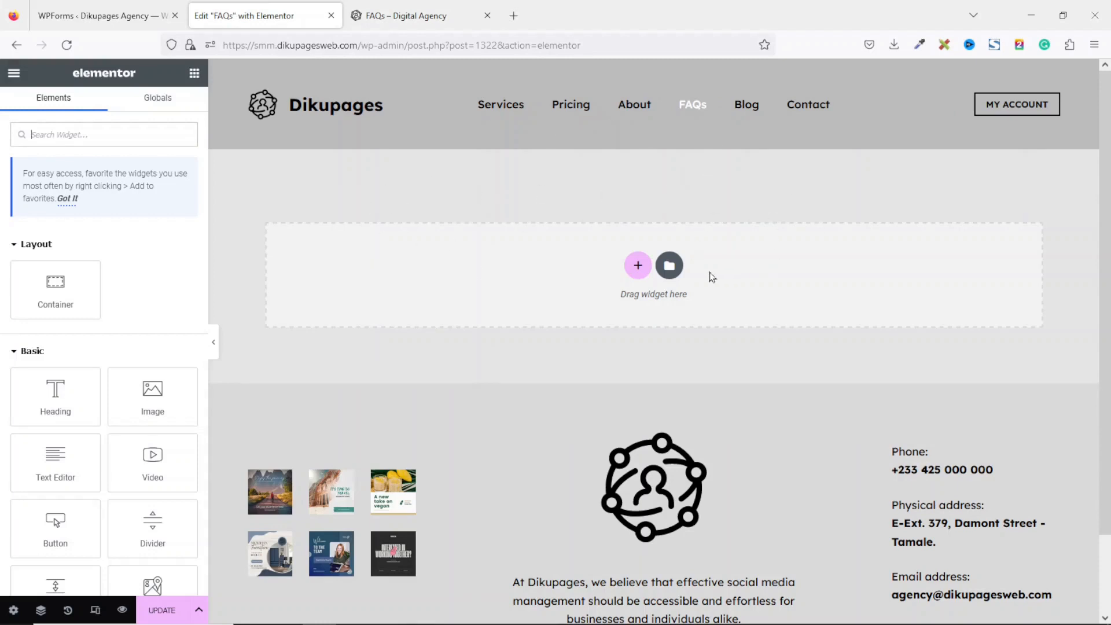
{"action": "left_click", "coordinate": [670, 265]}
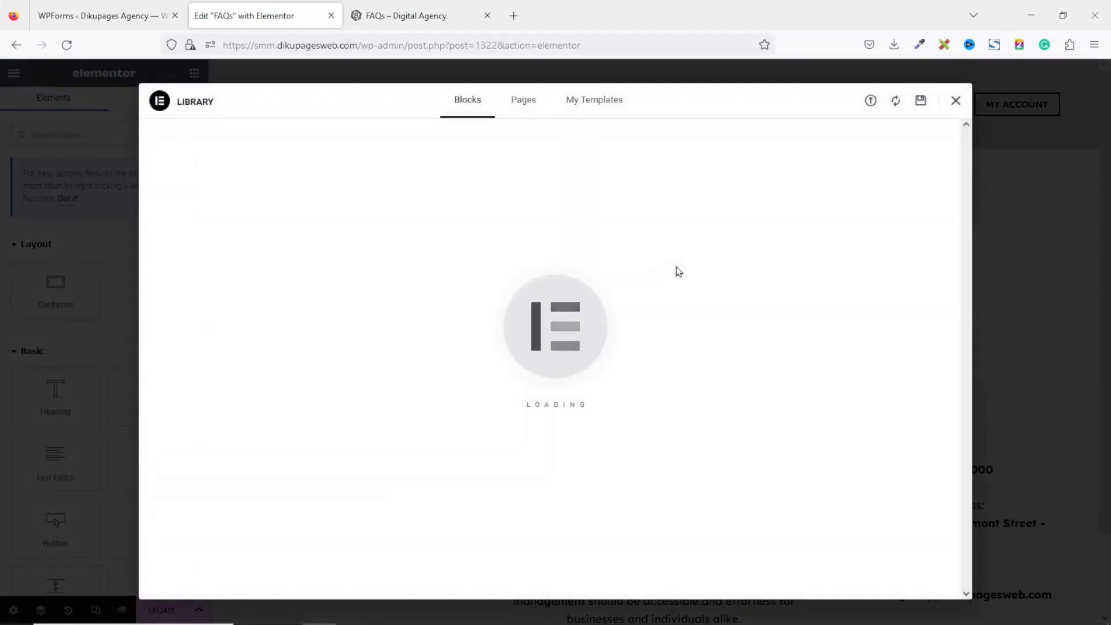
{"action": "left_click", "coordinate": [588, 110]}
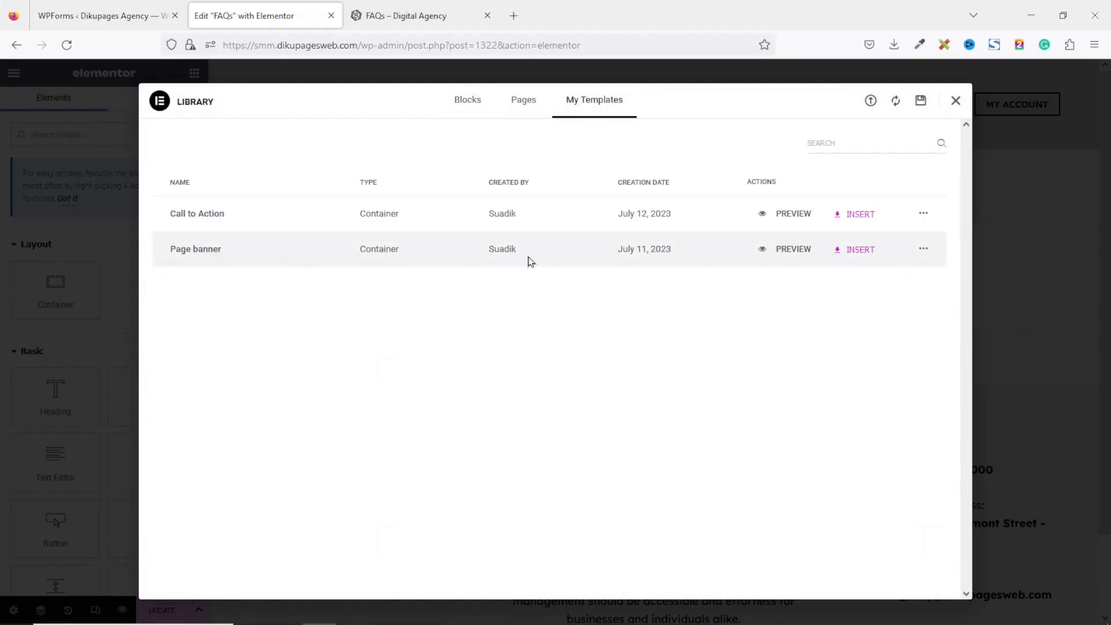
{"action": "left_click", "coordinate": [858, 250]}
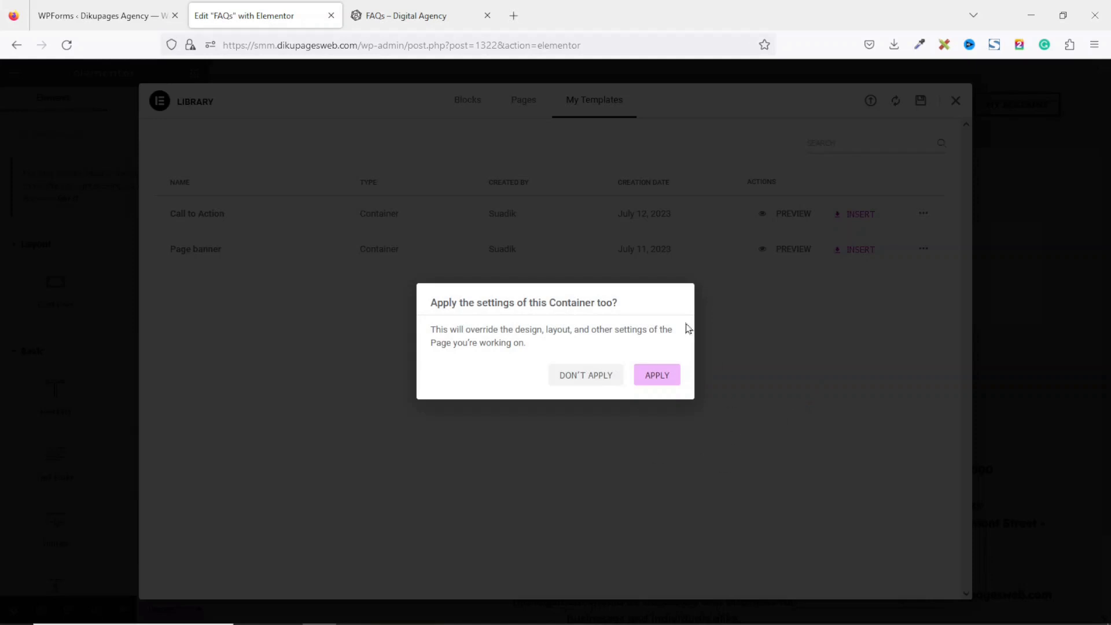
{"action": "left_click", "coordinate": [578, 376]}
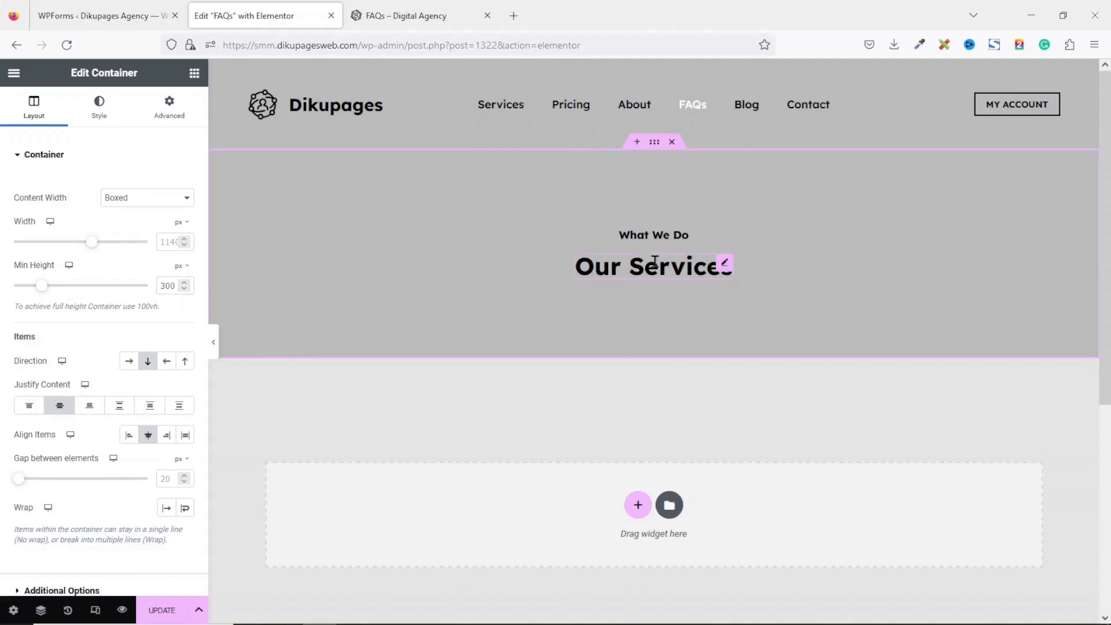
- Delete the "What We Do" heading from the banner and change the "Our Services" heading to "Frequently Asked Questions"
{"action": "right_click", "coordinate": [646, 231]}
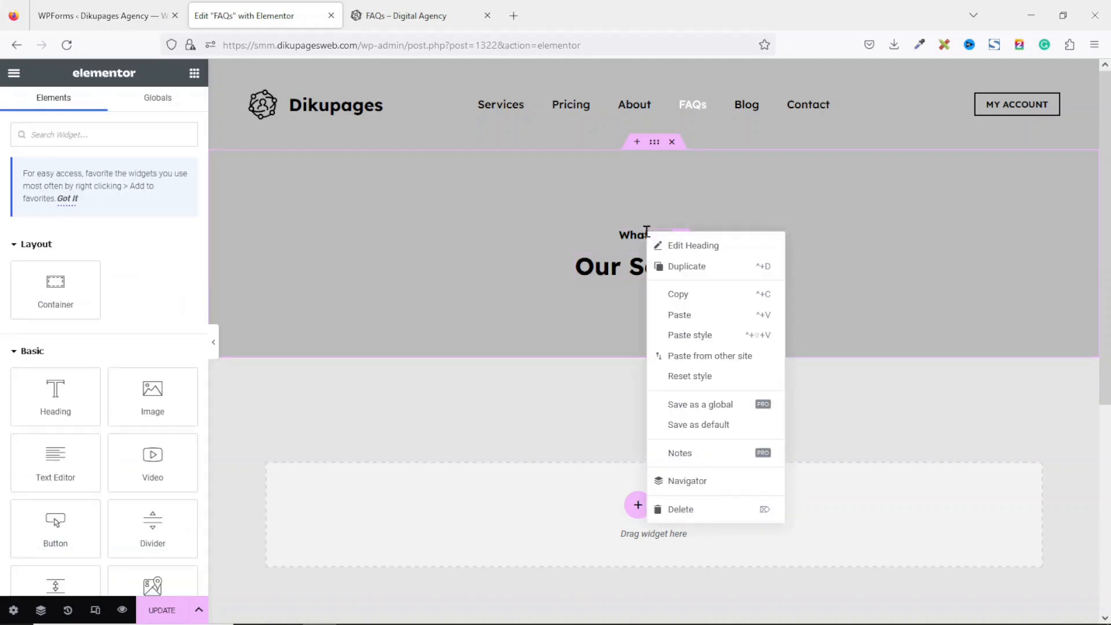
{"action": "left_click", "coordinate": [676, 509]}
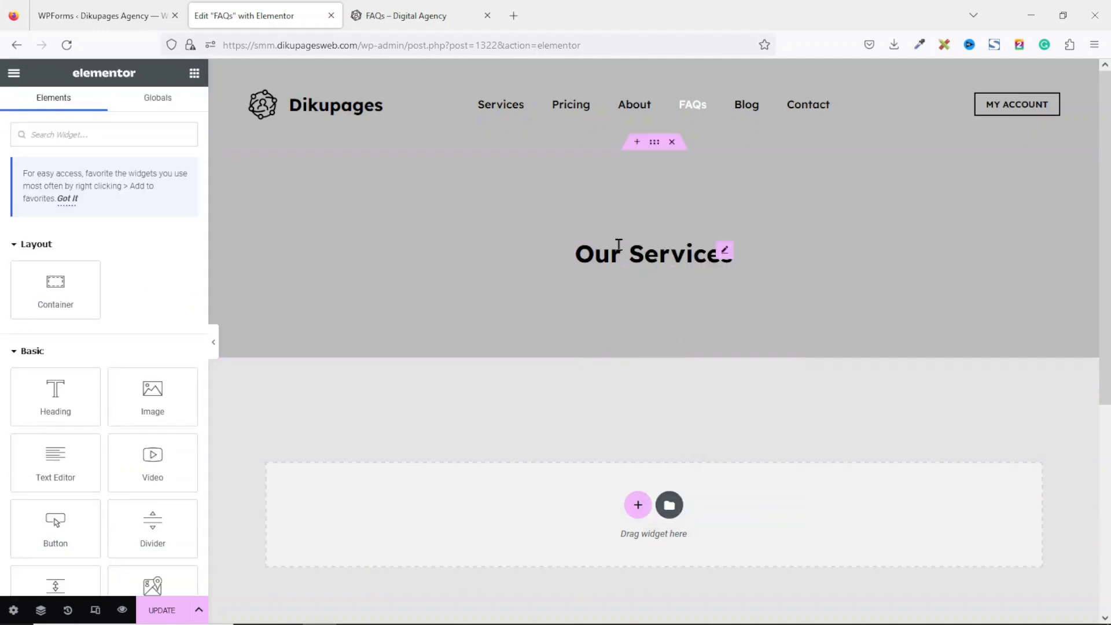
{"action": "left_click", "coordinate": [618, 250]}
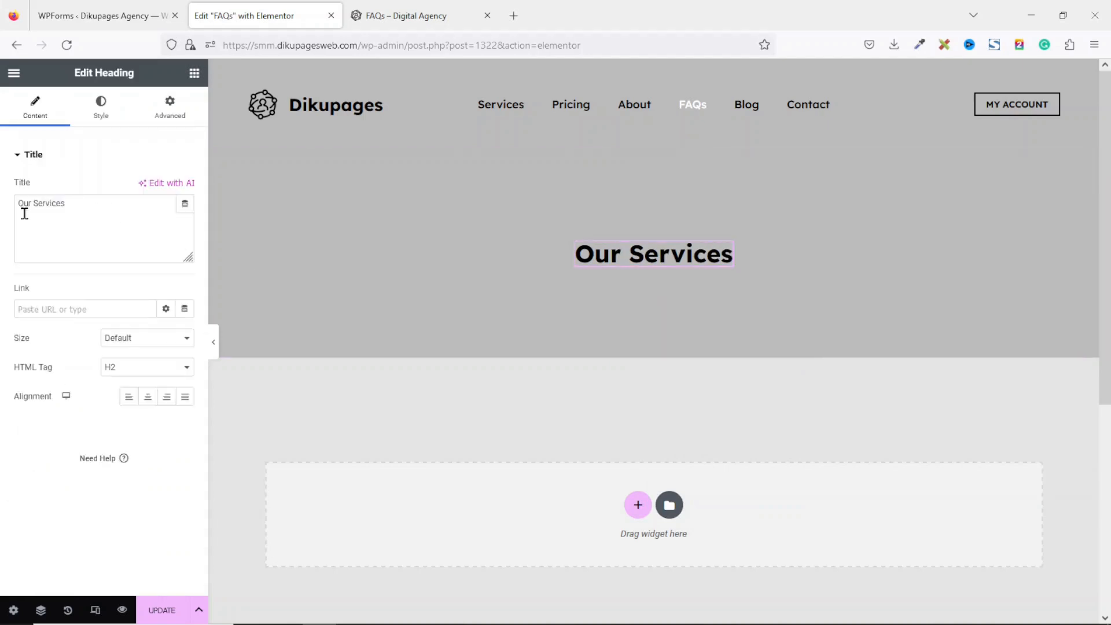
{"action": "left_click_drag", "start_coordinate": [1, 210], "coordinate": [4, 217]}
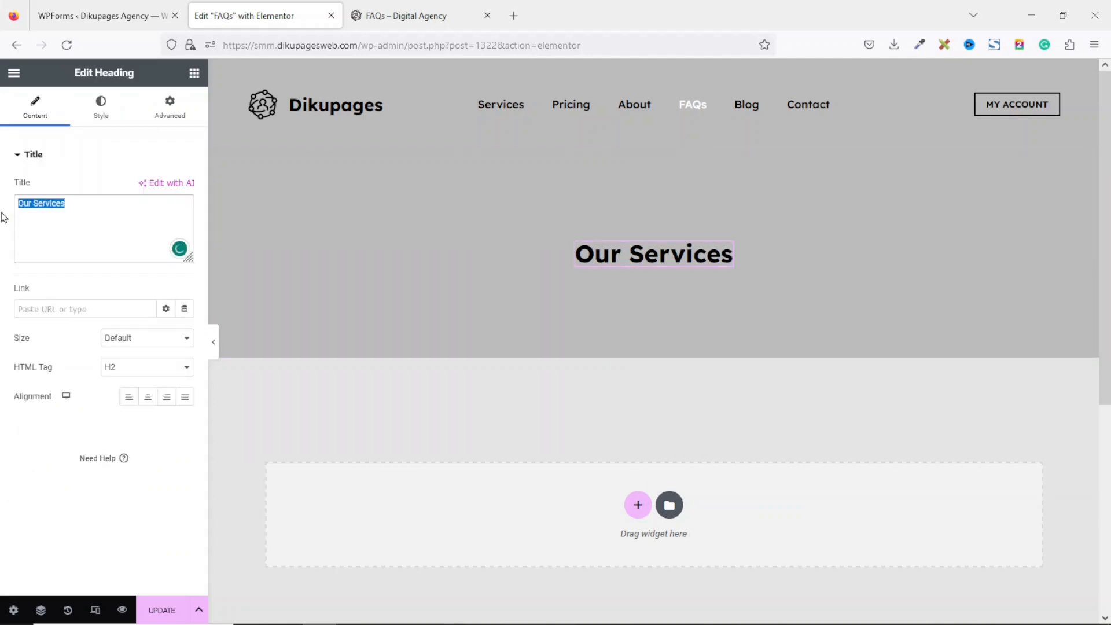
{"action": "type", "text": "Frequently Asked "}
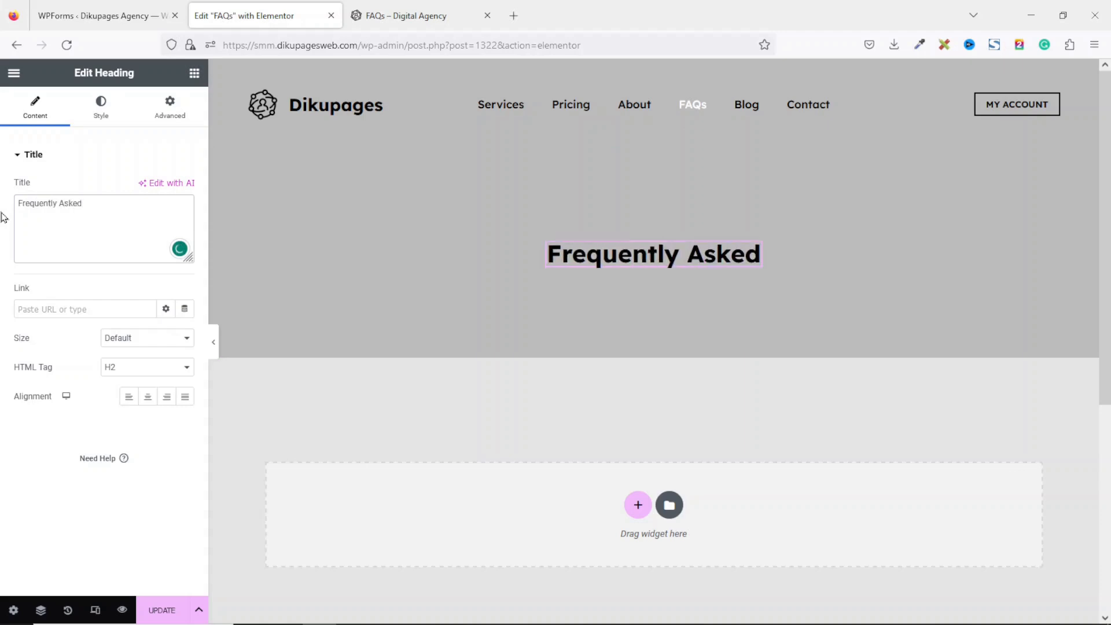
{"action": "type", "text": "Questions"}
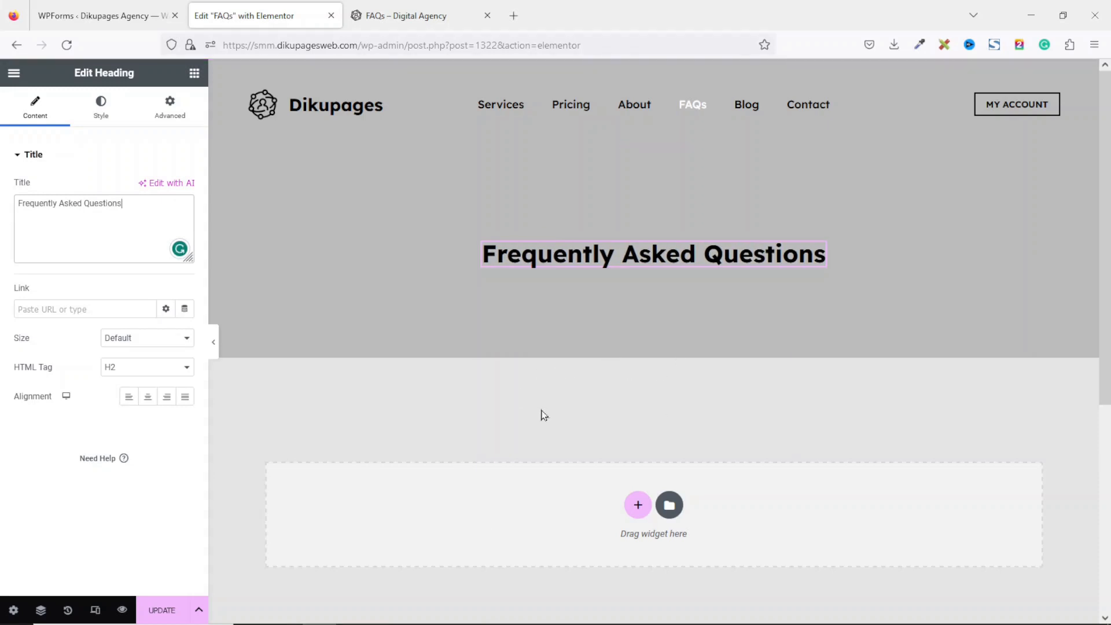
- Add a single-column container with downward direction below the banner and place an Accordion widget in it
{"action": "left_click", "coordinate": [638, 511]}
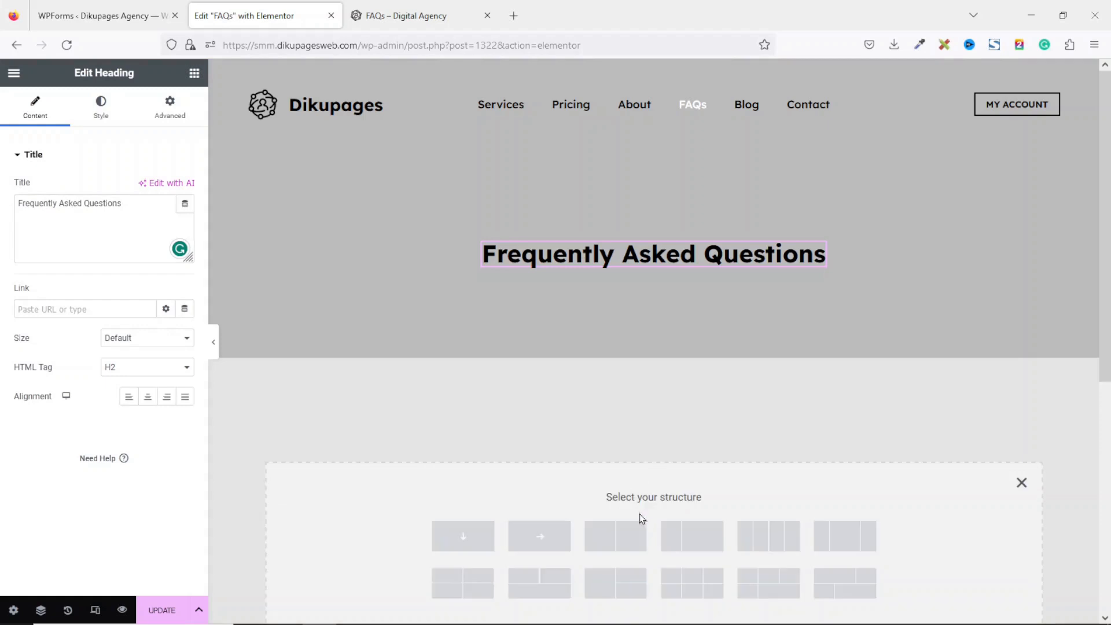
{"action": "left_click", "coordinate": [446, 538]}
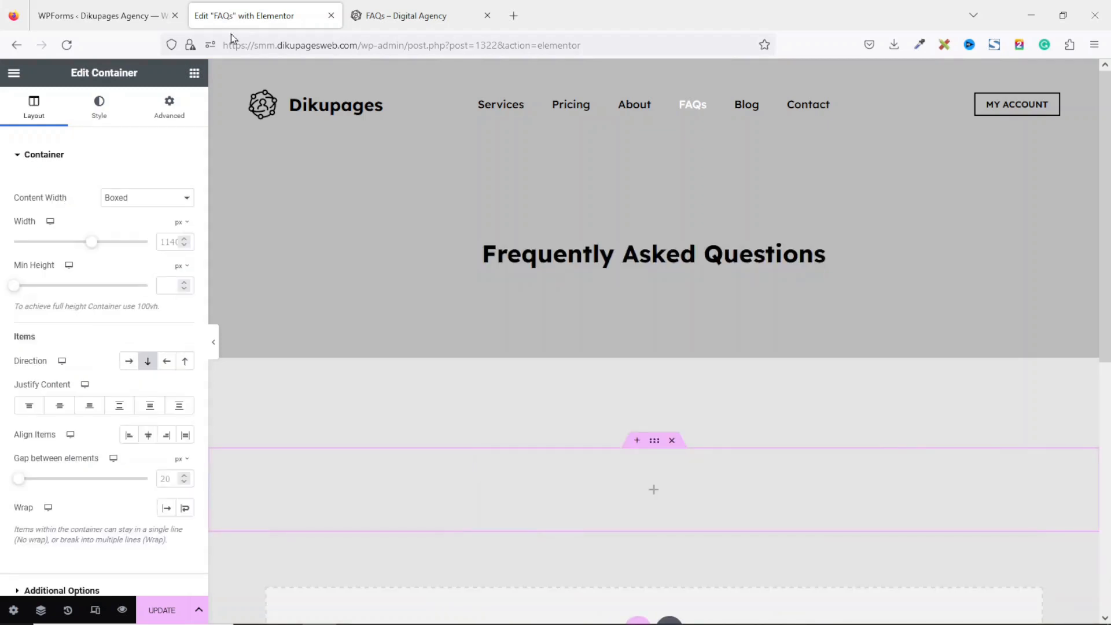
{"action": "left_click", "coordinate": [194, 73]}
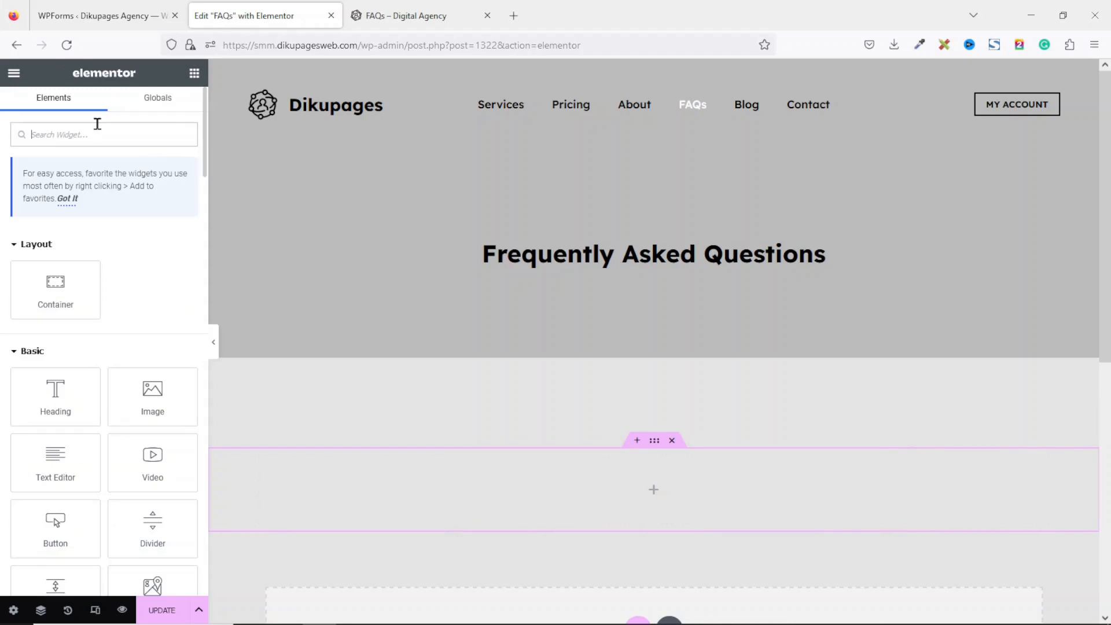
{"action": "type", "text": "accordion"}
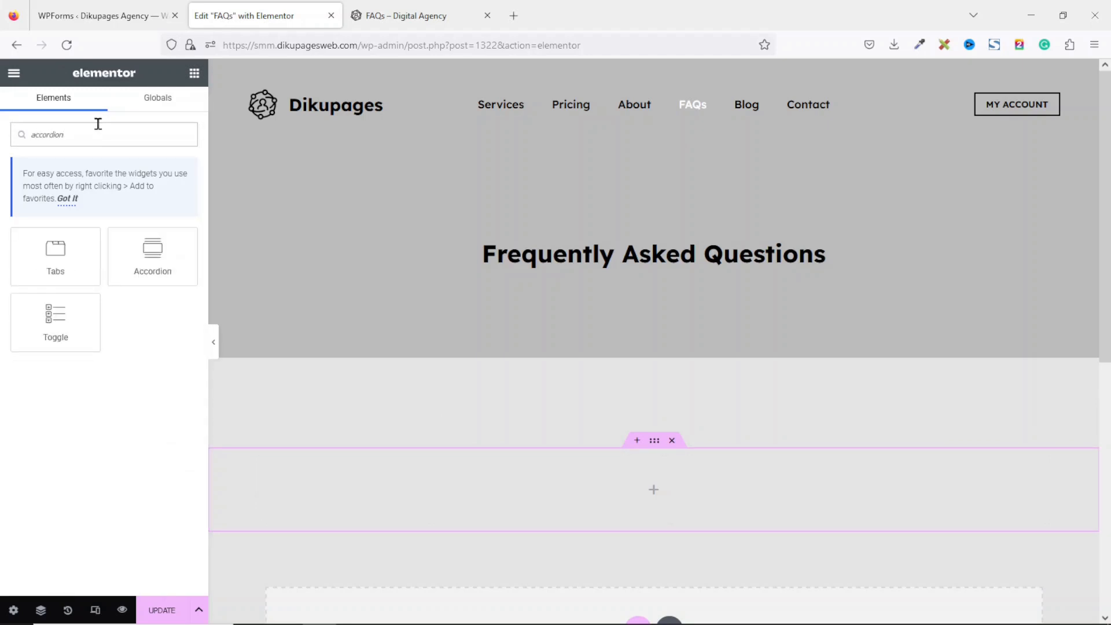
{"action": "left_click_drag", "start_coordinate": [149, 261], "coordinate": [574, 494]}
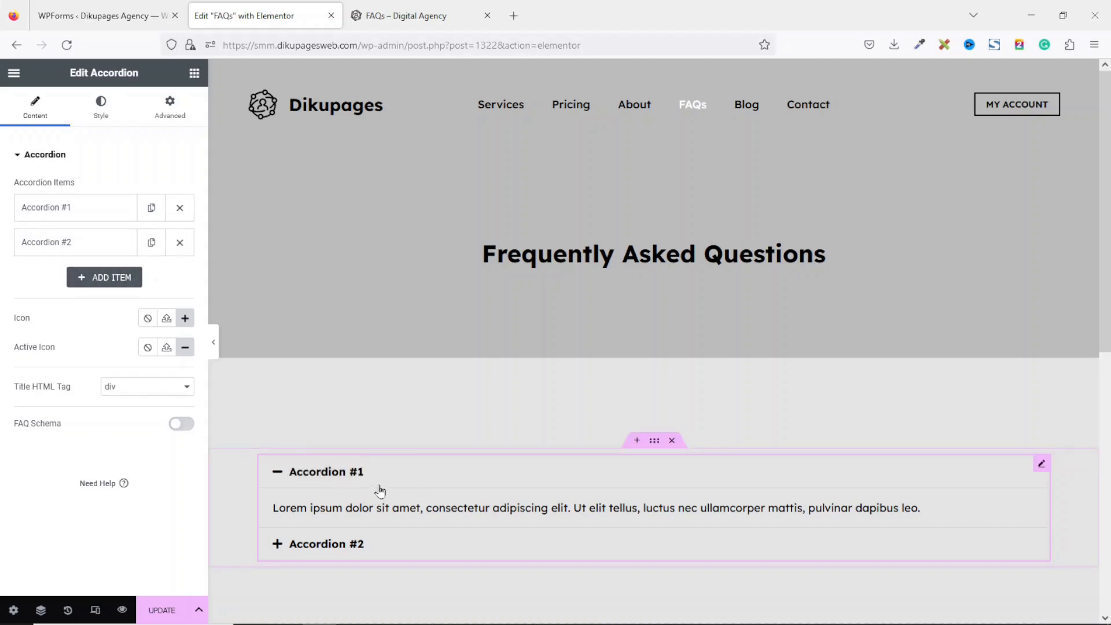
- Replace the first accordion item's title with "1. What is social media management, and why do I need it for my business?" copied from the reference FAQs page
{"action": "left_click", "coordinate": [49, 208]}
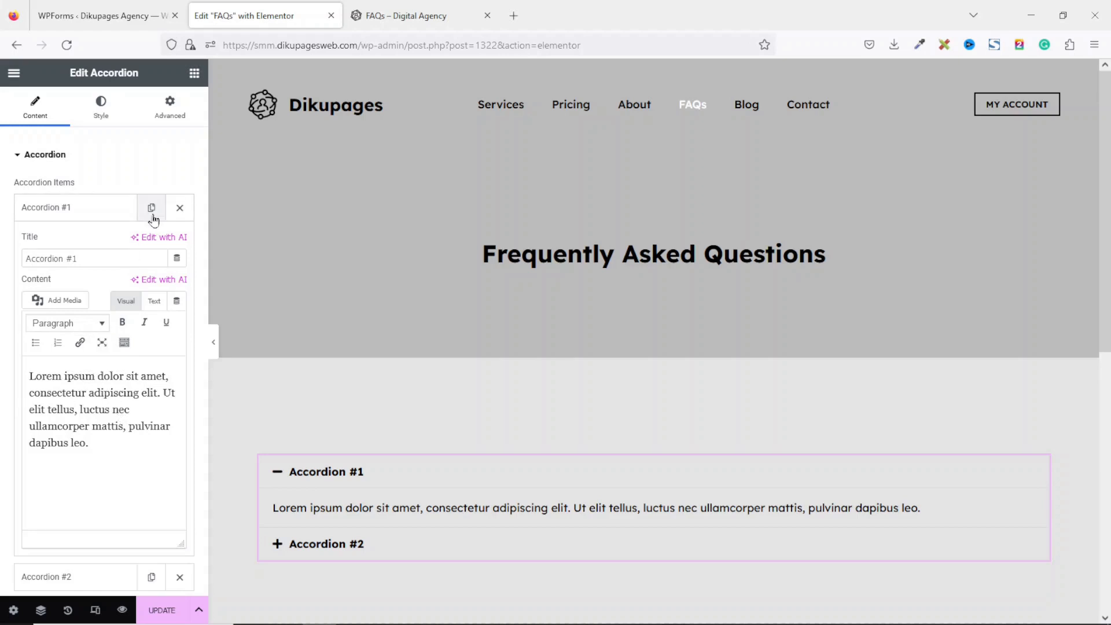
{"action": "left_click", "coordinate": [414, 13]}
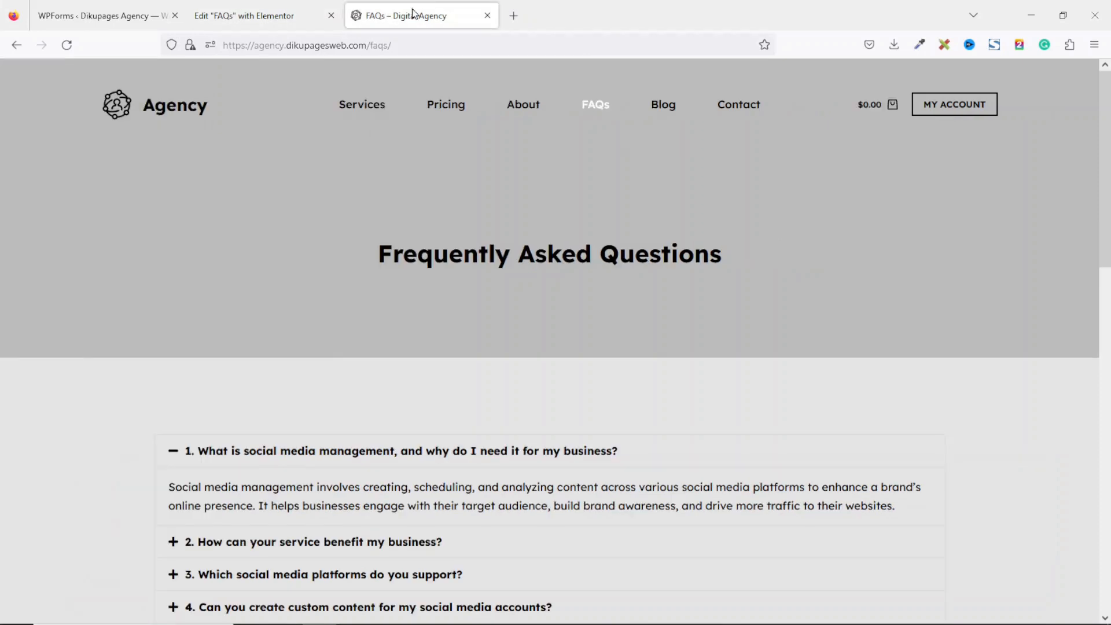
{"action": "left_click_drag", "start_coordinate": [622, 454], "coordinate": [180, 453]}
{"action": "key", "text": "ctrl+c"}
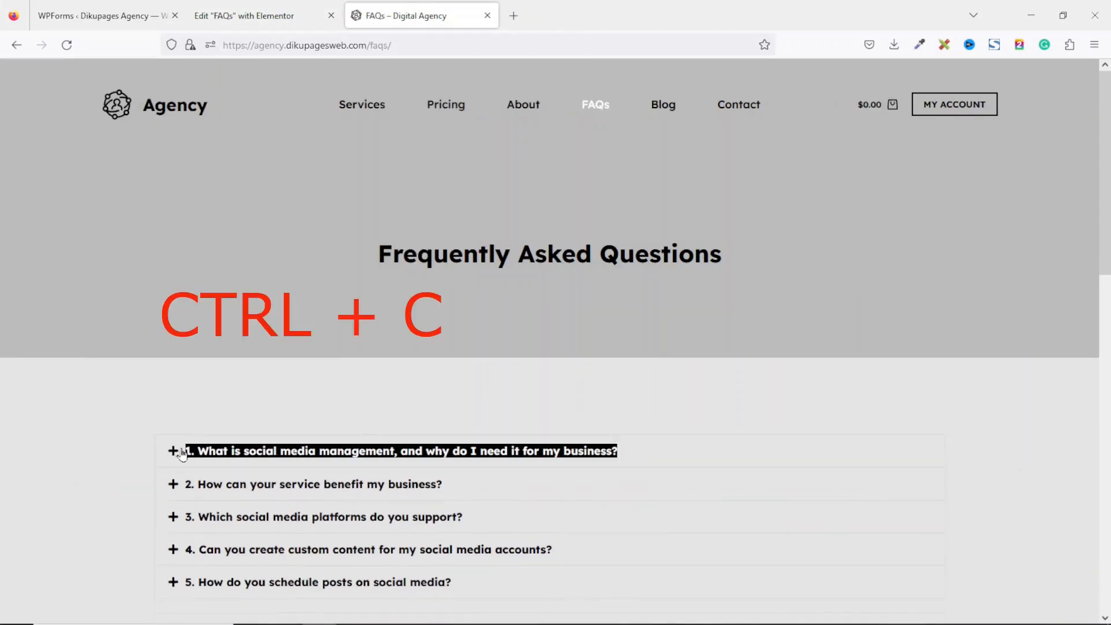
{"action": "left_click", "coordinate": [262, 21]}
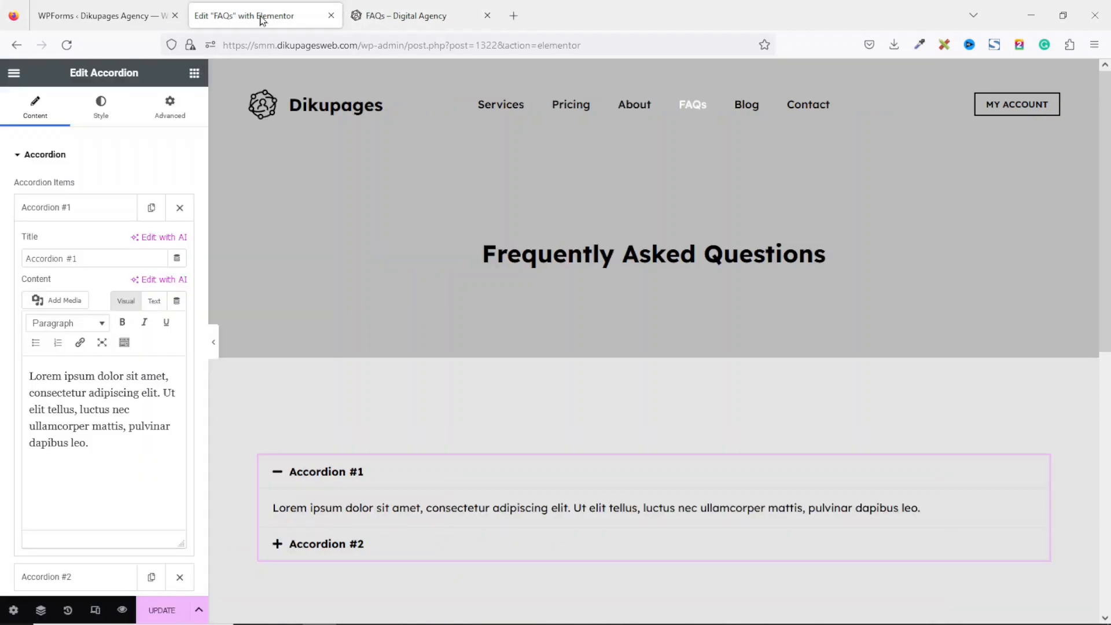
{"action": "left_click_drag", "start_coordinate": [119, 258], "coordinate": [2, 260]}
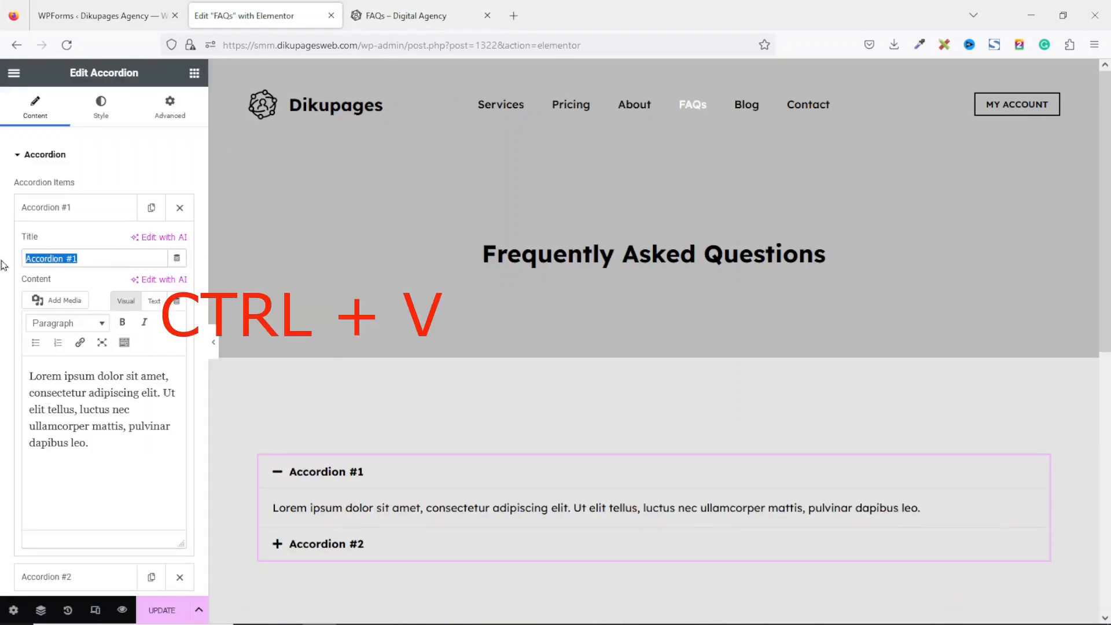
{"action": "key", "text": "ctrl+v"}
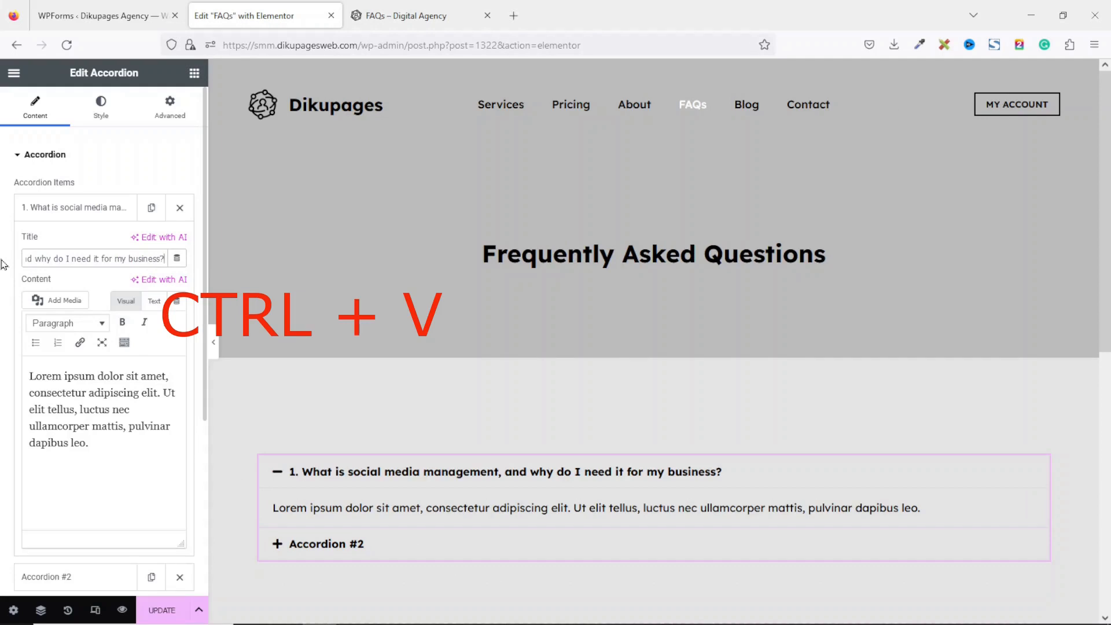
- Replace the first accordion item's placeholder content with the answer to question 1 copied from the reference FAQs page
{"action": "left_click", "coordinate": [399, 15]}
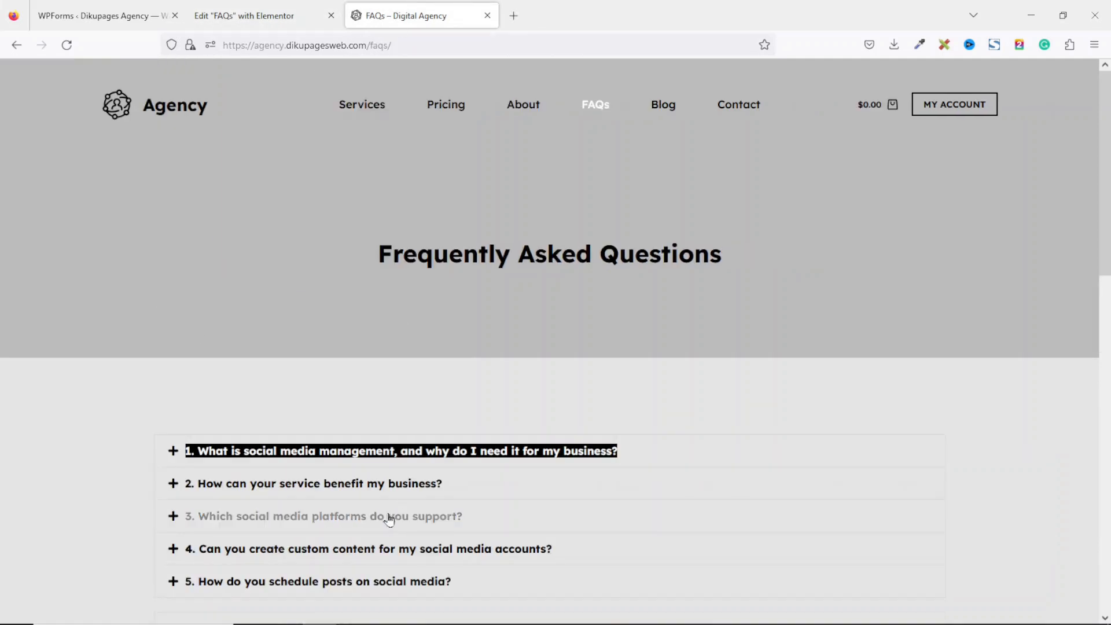
{"action": "left_click", "coordinate": [371, 452]}
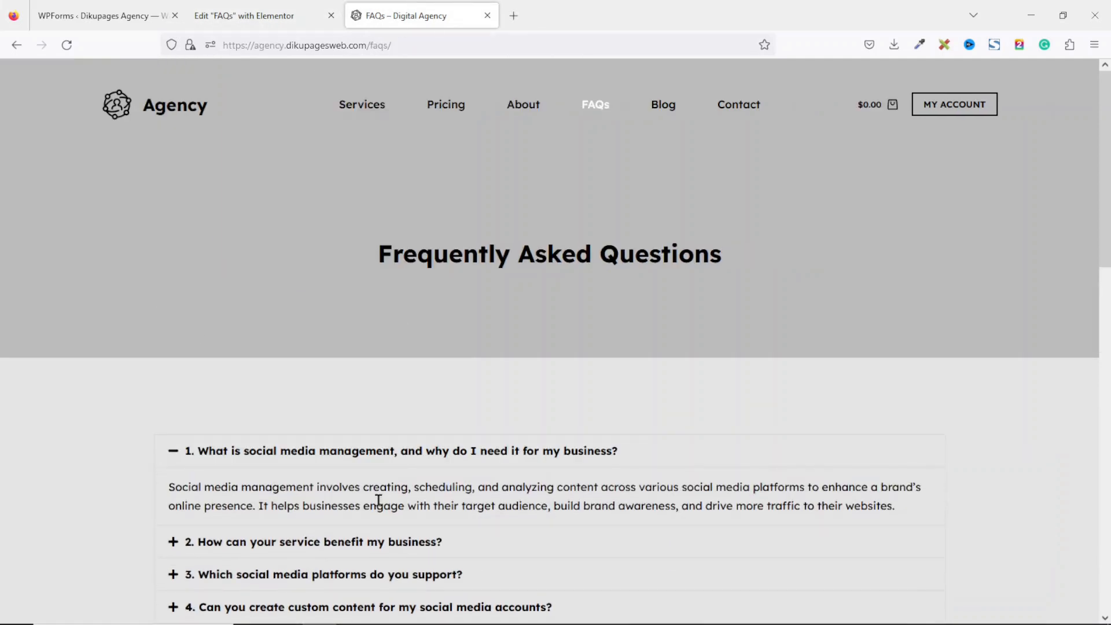
{"action": "triple_click", "coordinate": [408, 506]}
{"action": "key", "text": "ctrl+c"}
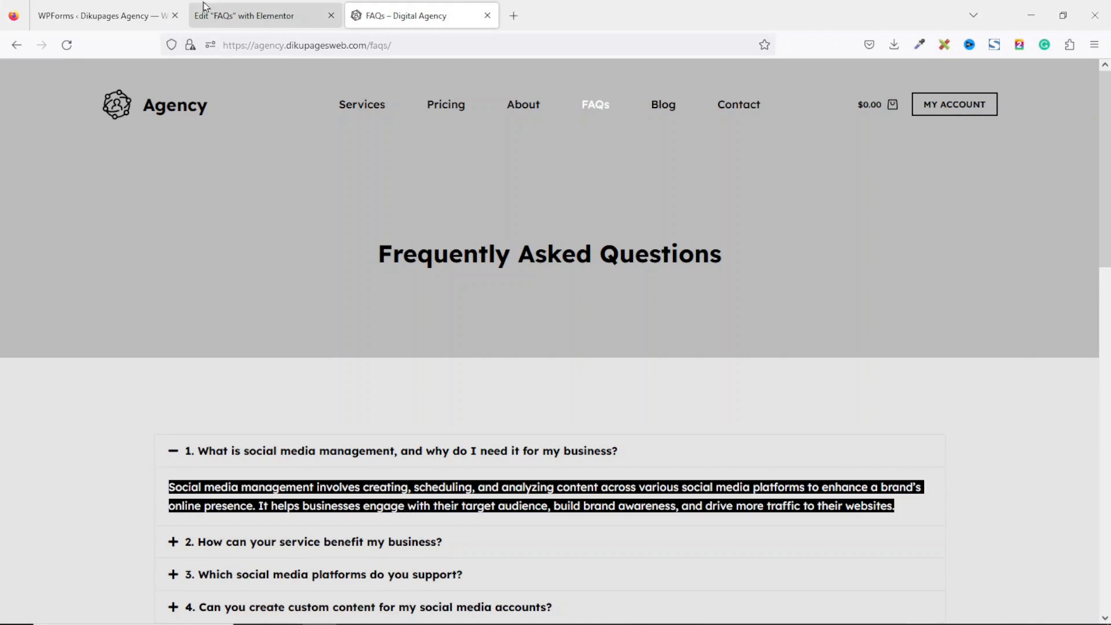
{"action": "left_click", "coordinate": [256, 22]}
{"action": "left_click_drag", "start_coordinate": [123, 447], "coordinate": [1, 325]}
{"action": "key", "text": "ctrl+v"}
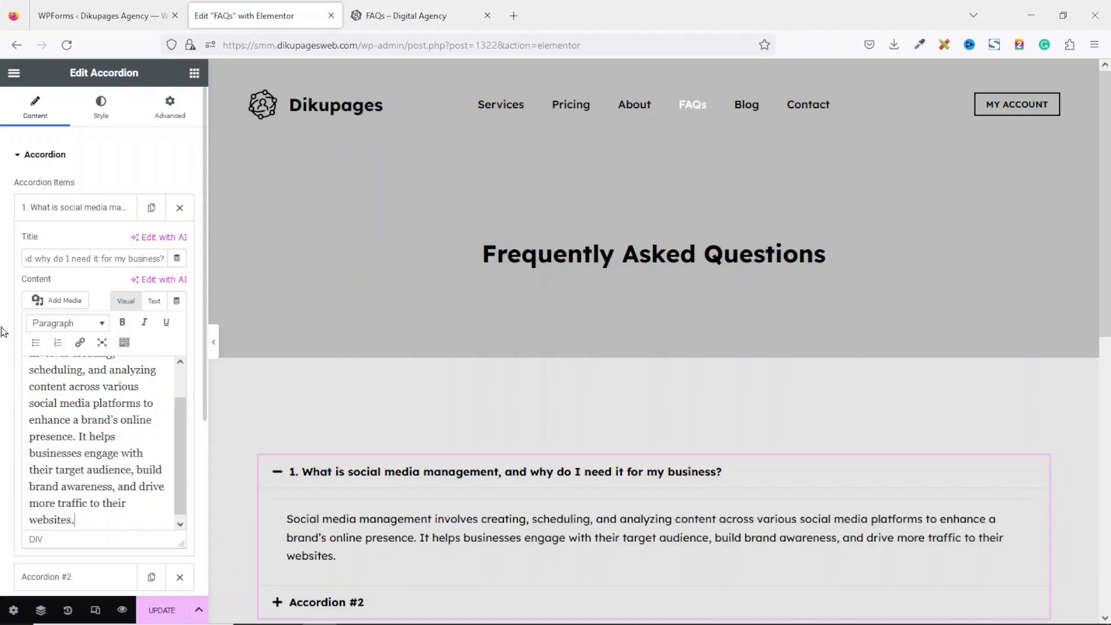
- Replace the second accordion item's title with "2. How can your service benefit my business?" copied from the reference FAQs page
{"action": "left_click", "coordinate": [67, 210]}
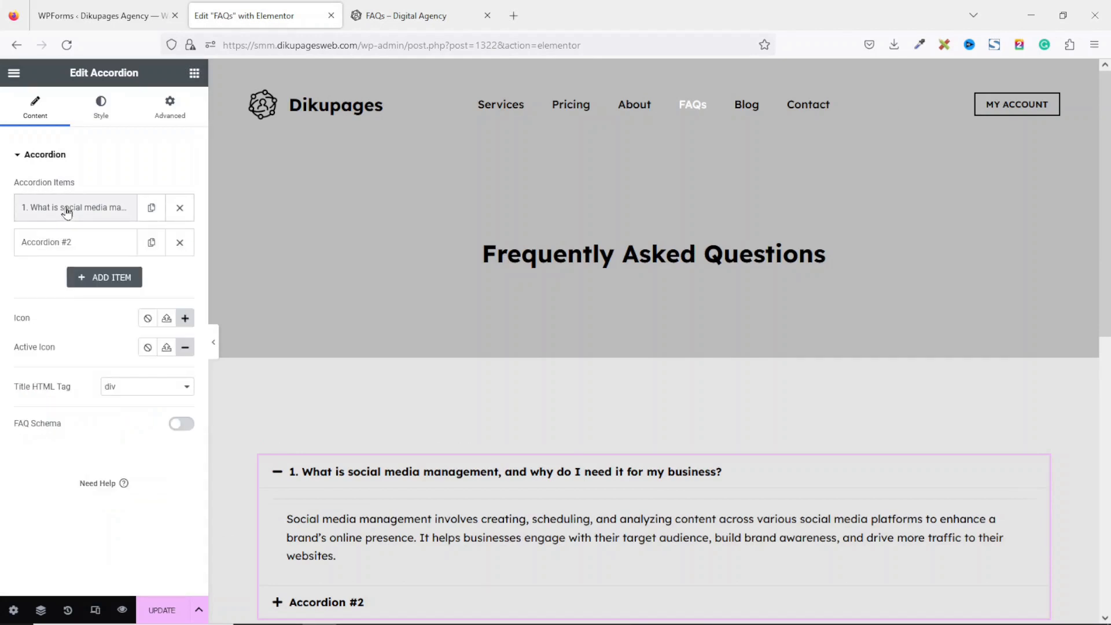
{"action": "left_click", "coordinate": [56, 250]}
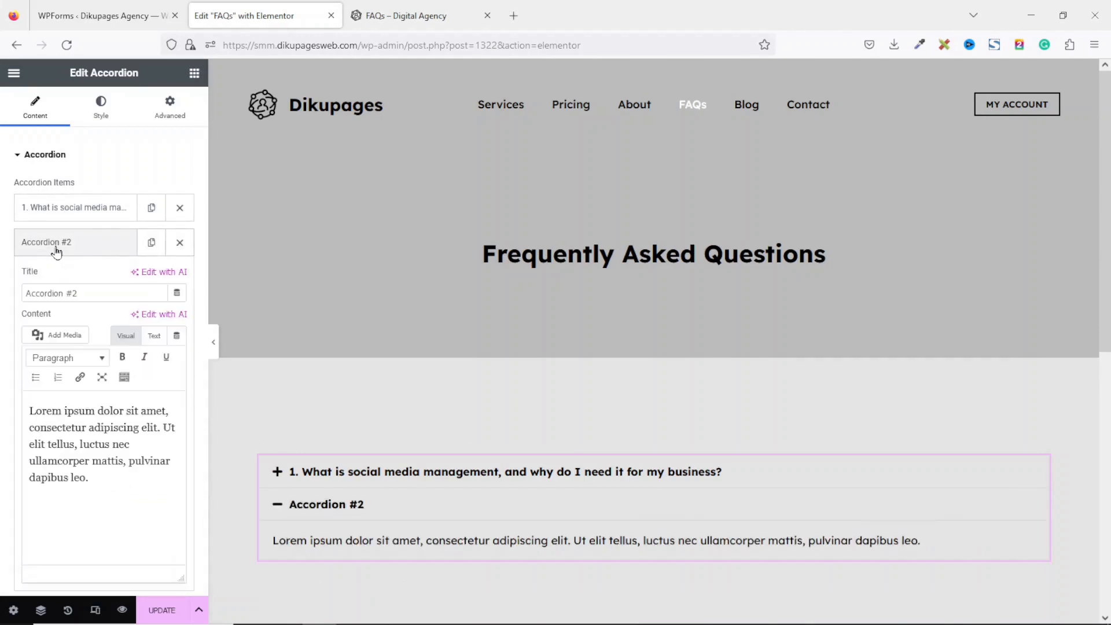
{"action": "left_click", "coordinate": [397, 18]}
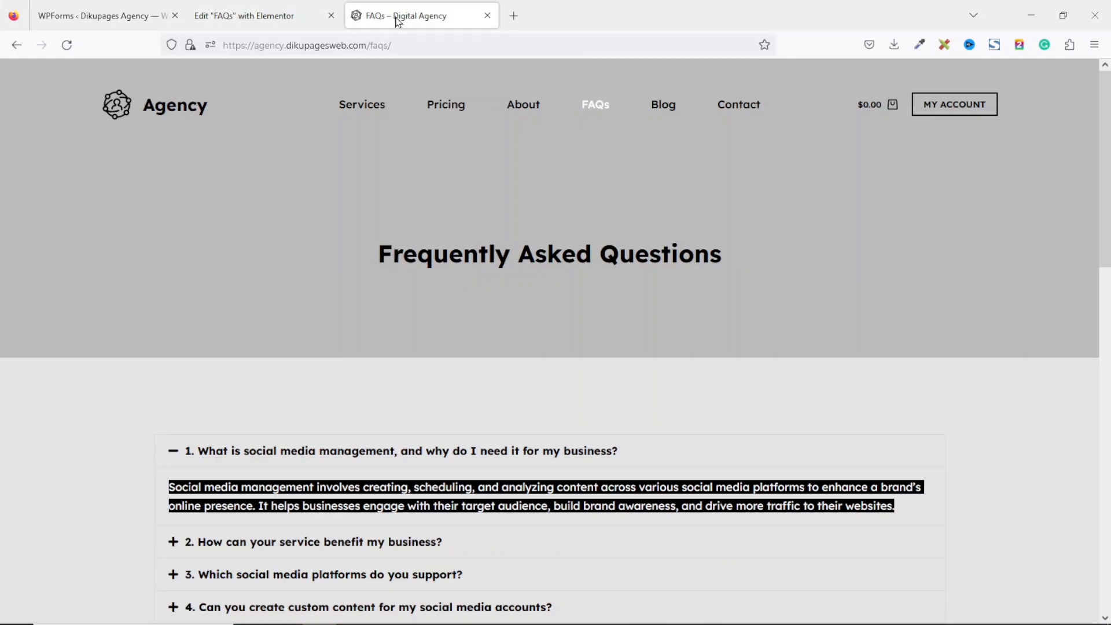
{"action": "left_click_drag", "start_coordinate": [465, 544], "coordinate": [185, 555]}
{"action": "key", "text": "ctrl+c"}
{"action": "left_click", "coordinate": [232, 18]}
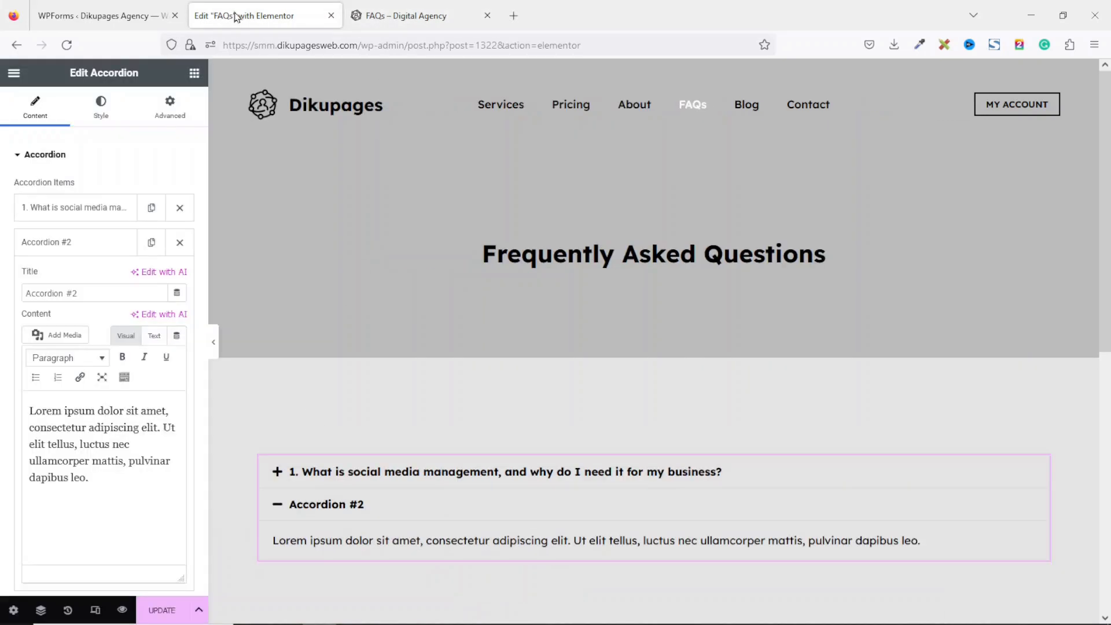
{"action": "left_click_drag", "start_coordinate": [97, 286], "coordinate": [1, 305]}
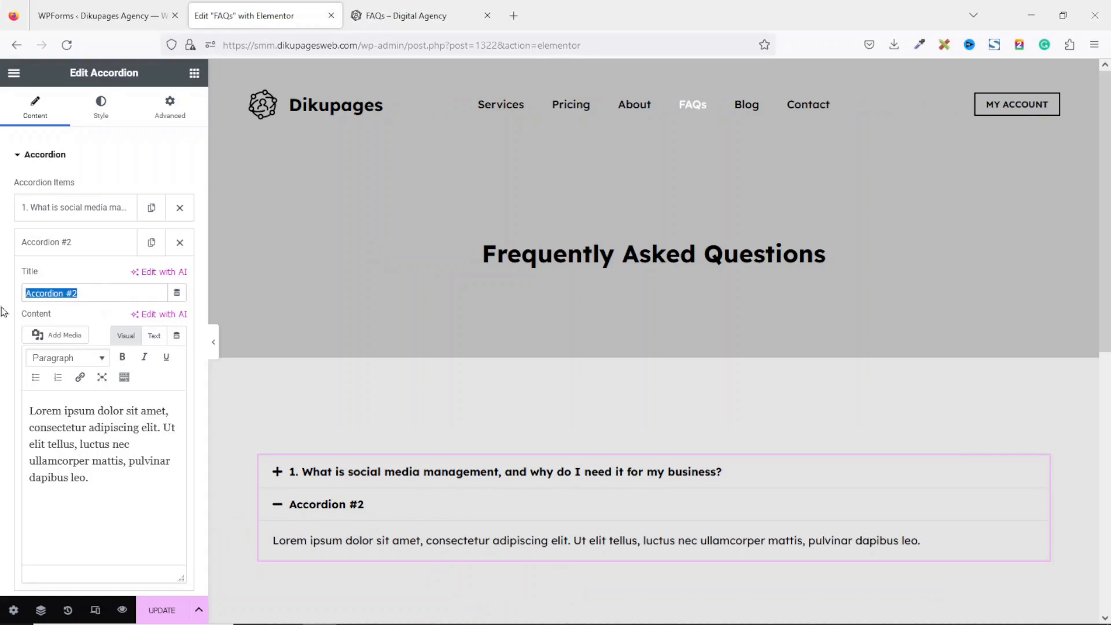
{"action": "key", "text": "ctrl+v"}
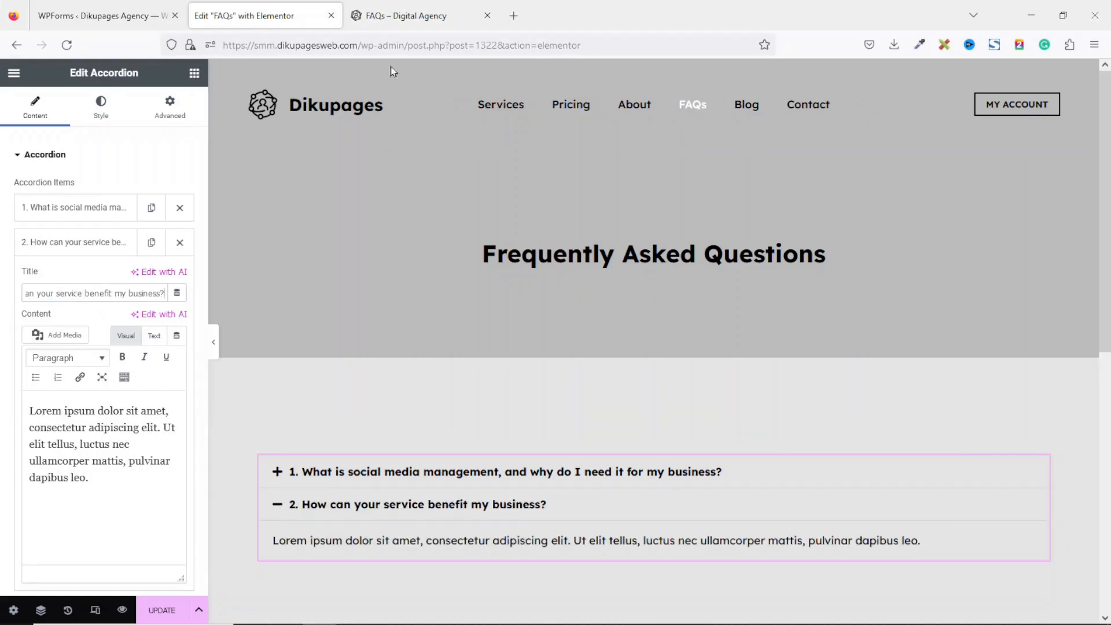
- Replace the second item's placeholder content with "Our social media management service offers several benefits, including:" copied from the reference FAQs page
{"action": "left_click", "coordinate": [389, 14]}
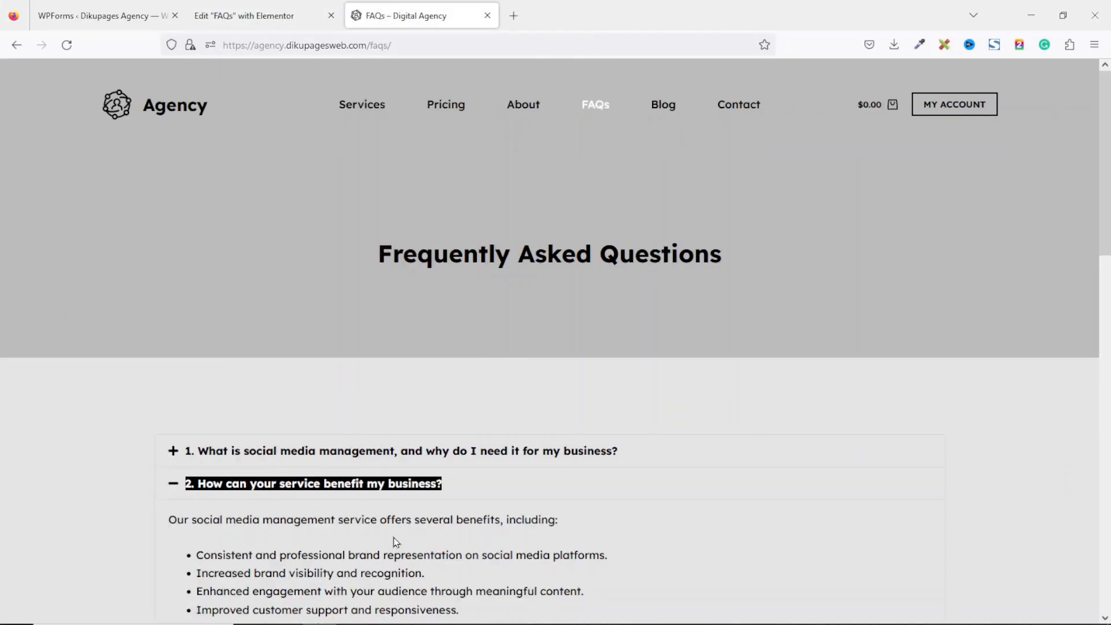
{"action": "triple_click", "coordinate": [395, 522]}
{"action": "key", "text": "ctrl+c"}
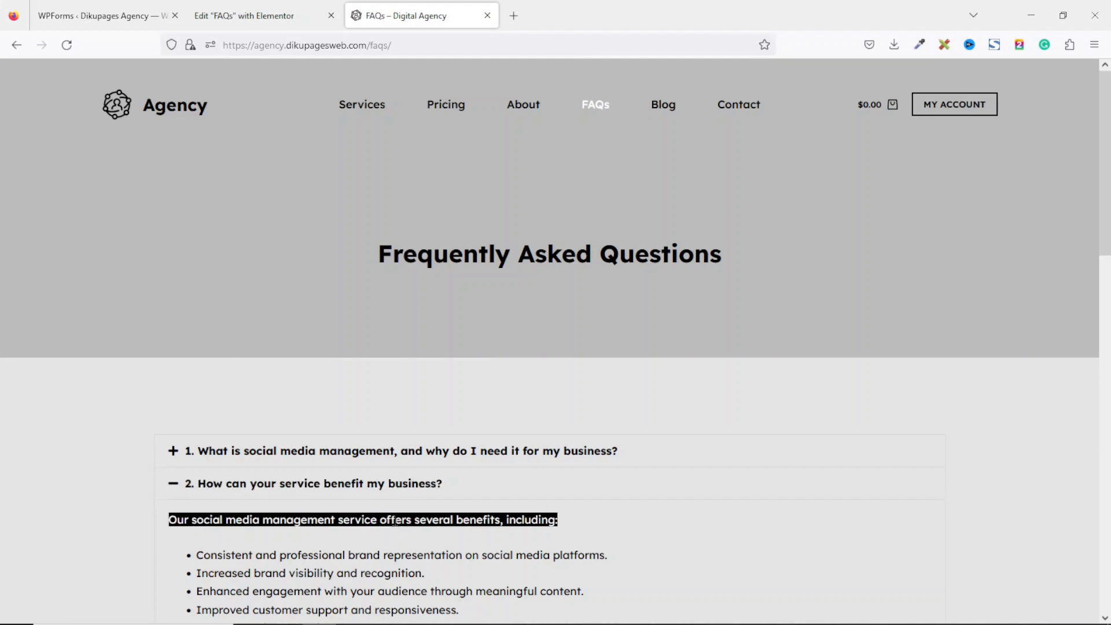
{"action": "left_click", "coordinate": [244, 16]}
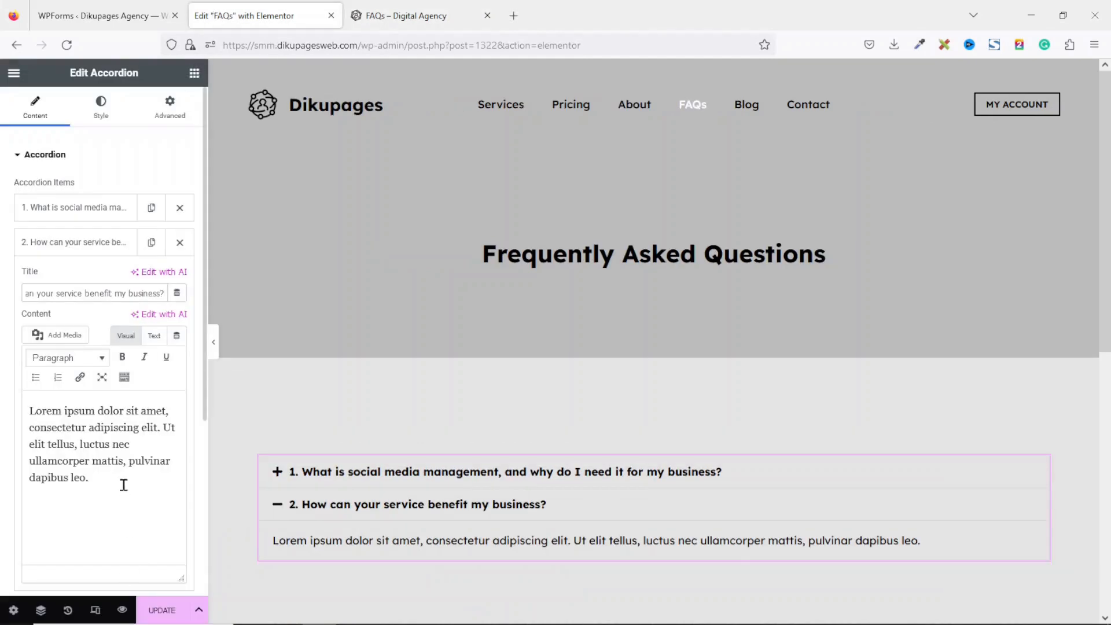
{"action": "left_click_drag", "start_coordinate": [121, 484], "coordinate": [1, 372]}
{"action": "key", "text": "ctrl+v"}
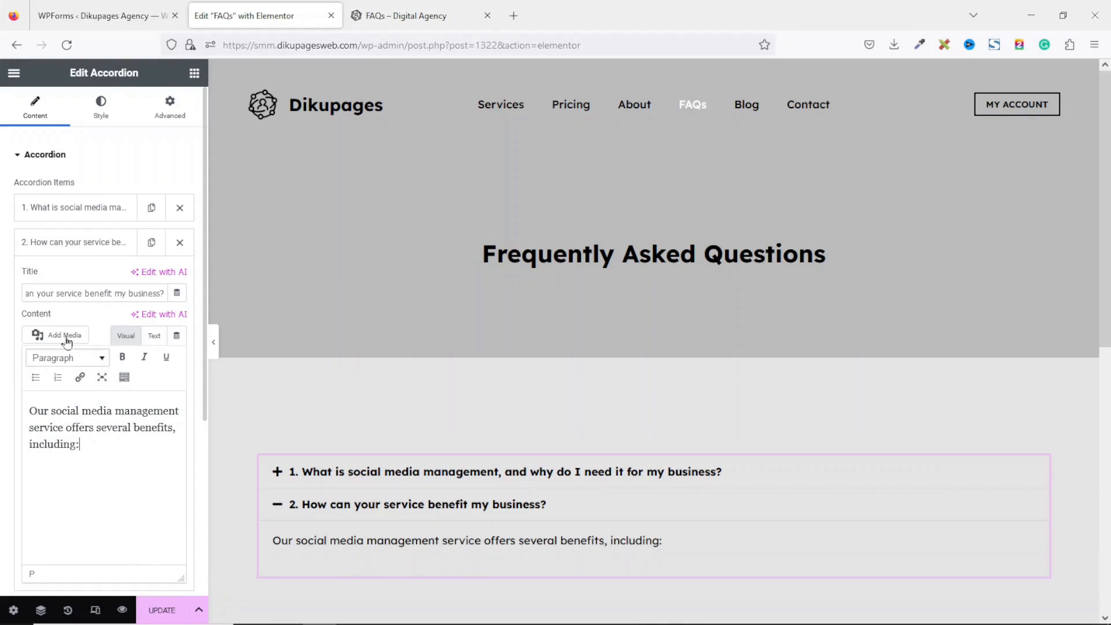
{"action": "left_click", "coordinate": [77, 252]}
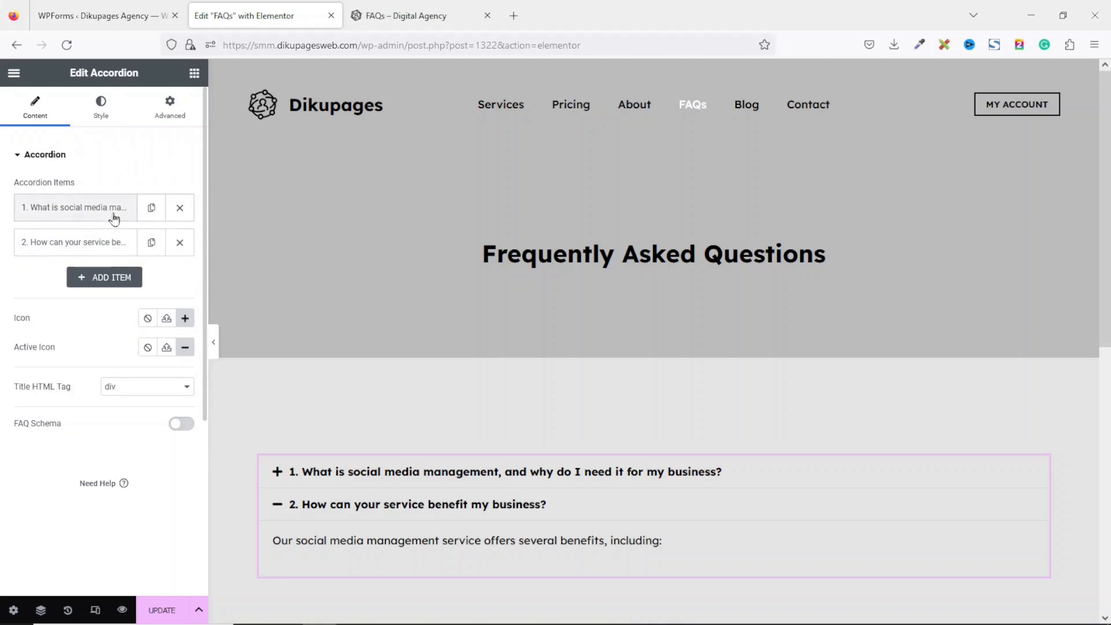
- Add a third accordion item and title it "3. Which social media platforms do you support?" copied from the reference FAQs page
{"action": "left_click", "coordinate": [112, 281]}
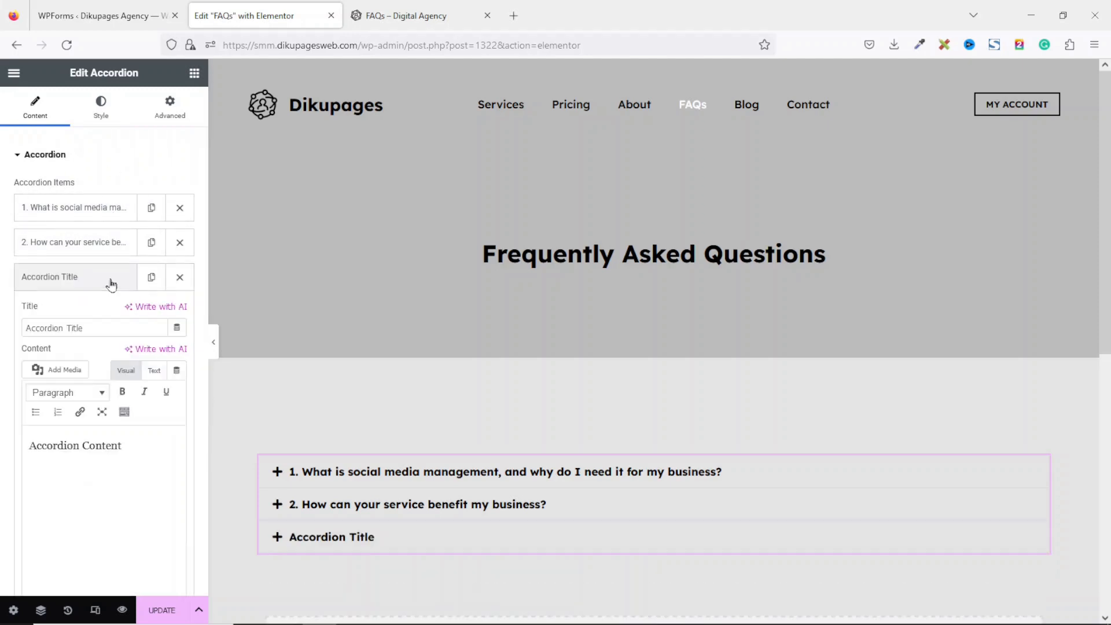
{"action": "left_click", "coordinate": [400, 10]}
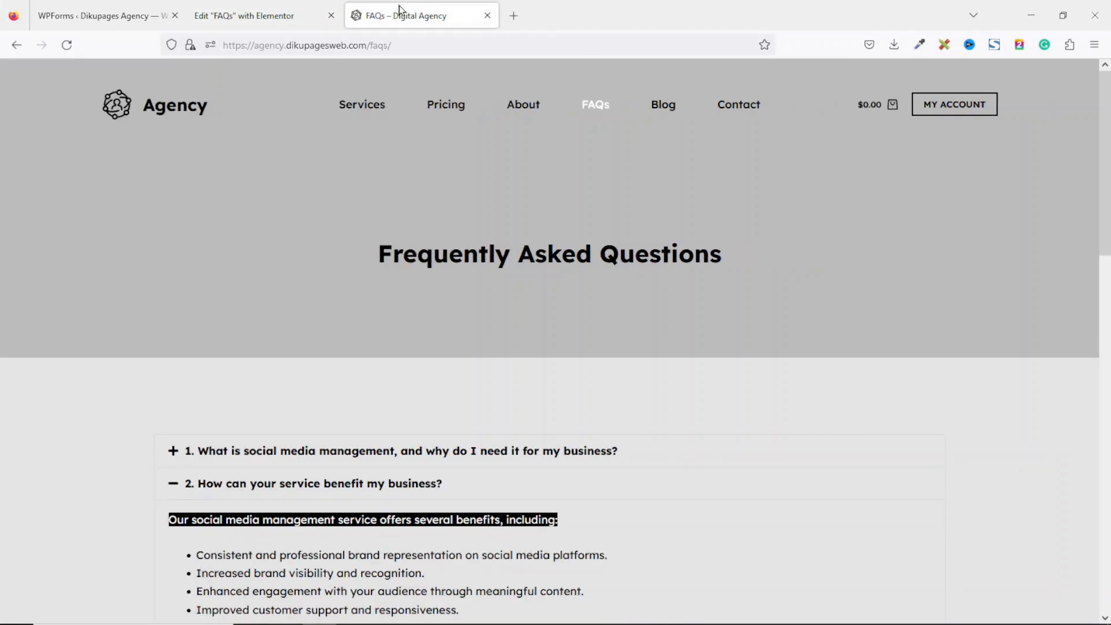
{"action": "left_click", "coordinate": [273, 482]}
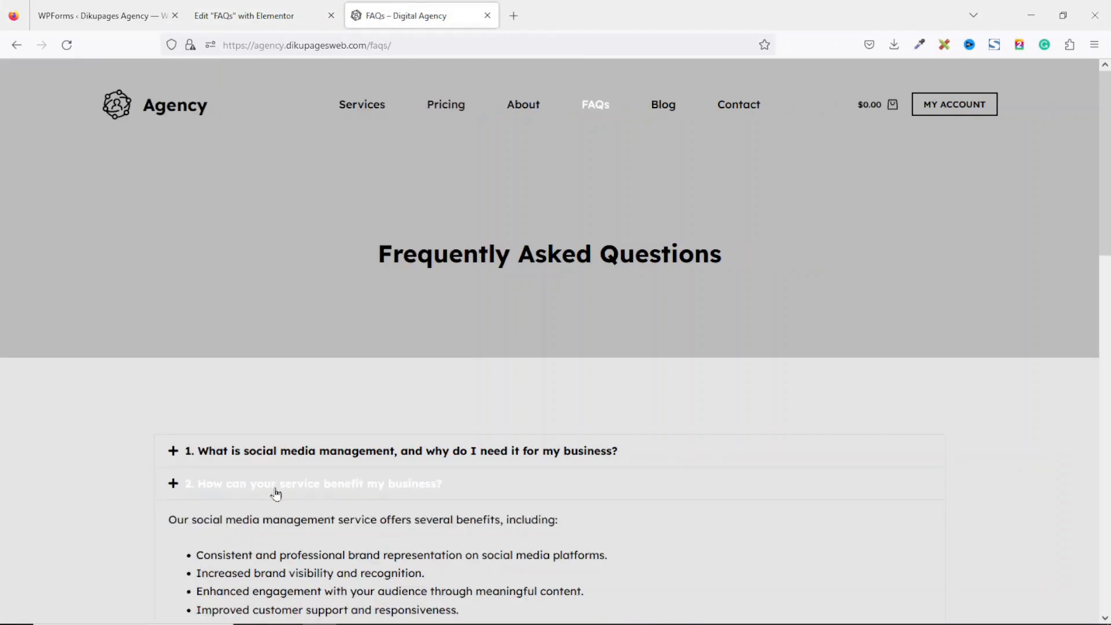
{"action": "left_click_drag", "start_coordinate": [485, 519], "coordinate": [189, 532]}
{"action": "key", "text": "ctrl+c"}
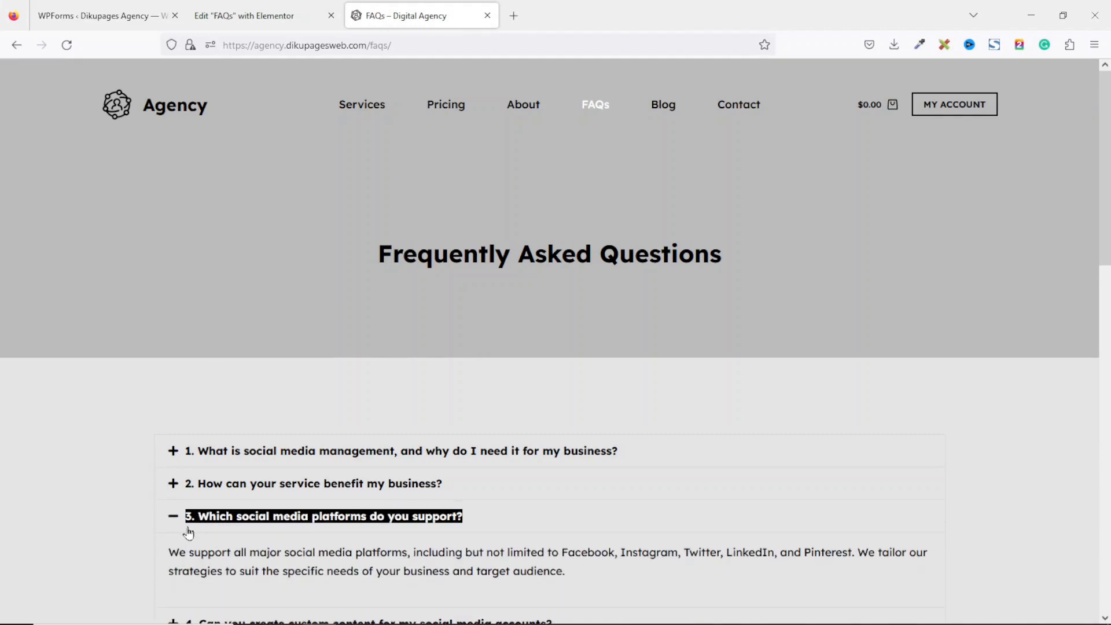
{"action": "left_click", "coordinate": [229, 11]}
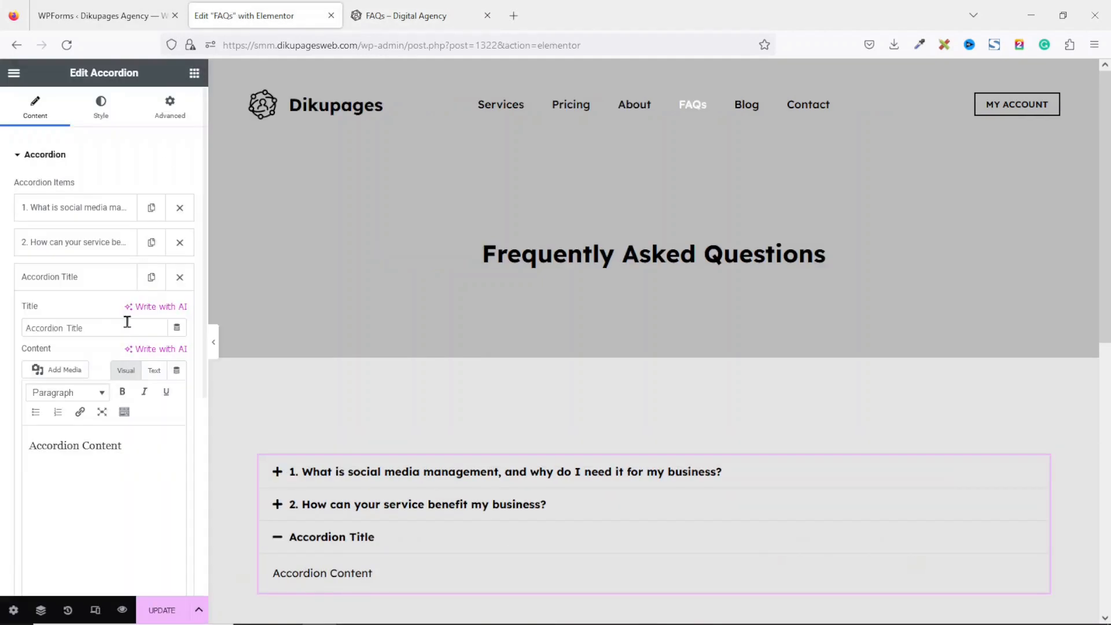
{"action": "left_click_drag", "start_coordinate": [119, 330], "coordinate": [2, 333]}
{"action": "key", "text": "ctrl+v"}
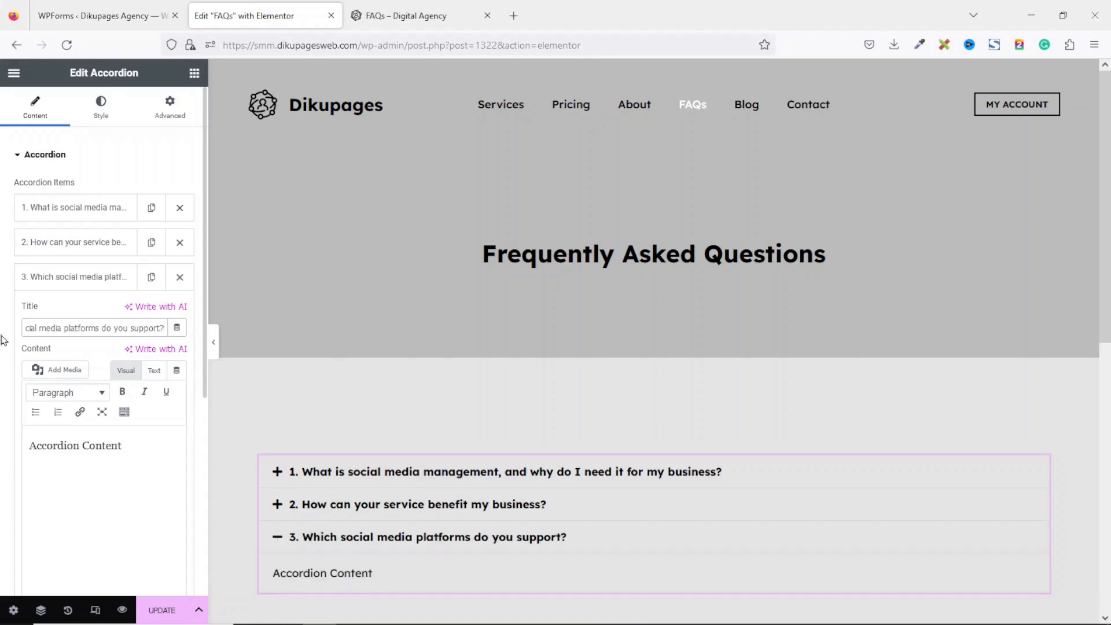
- Replace the third accordion item's placeholder content with the answer to question 3 copied from the reference FAQs page
{"action": "left_click", "coordinate": [418, 17]}
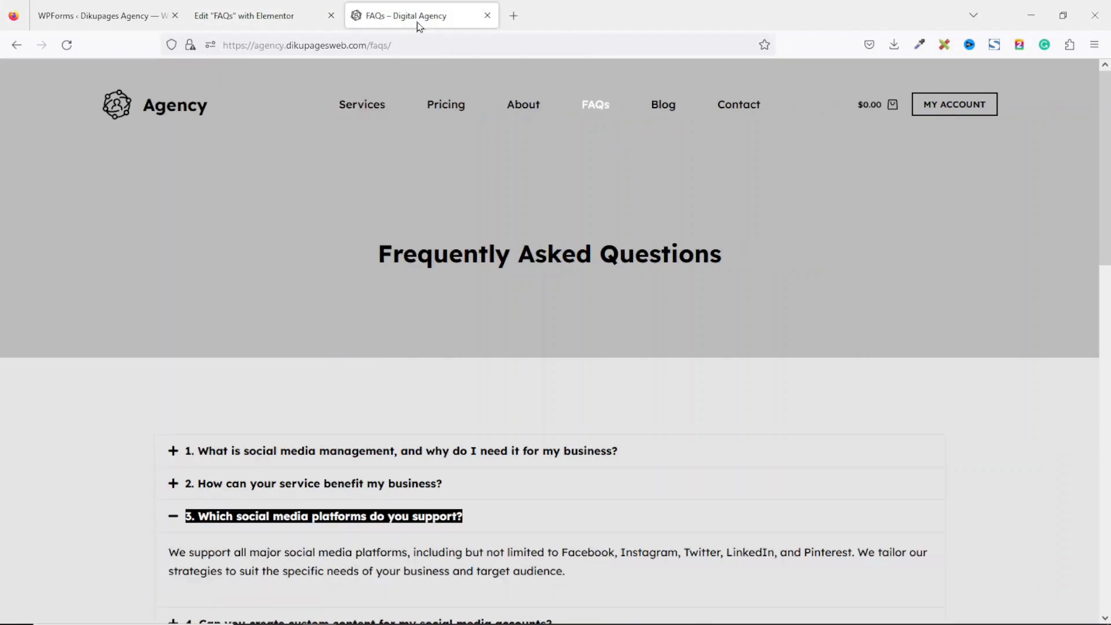
{"action": "triple_click", "coordinate": [302, 564]}
{"action": "key", "text": "ctrl+c"}
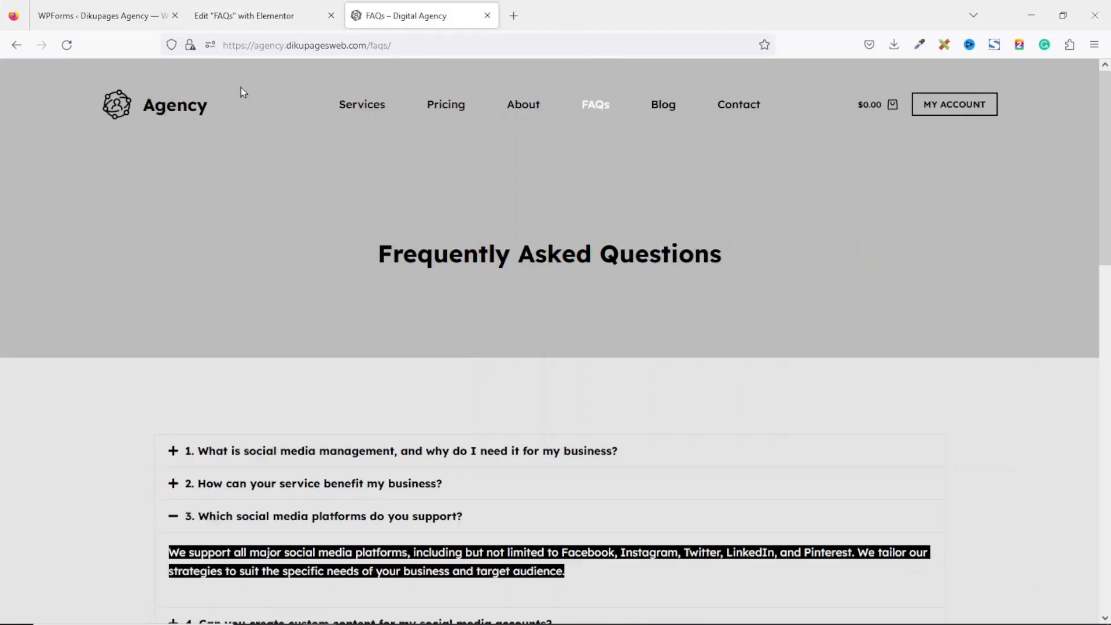
{"action": "left_click", "coordinate": [253, 16]}
{"action": "left_click_drag", "start_coordinate": [140, 453], "coordinate": [2, 468]}
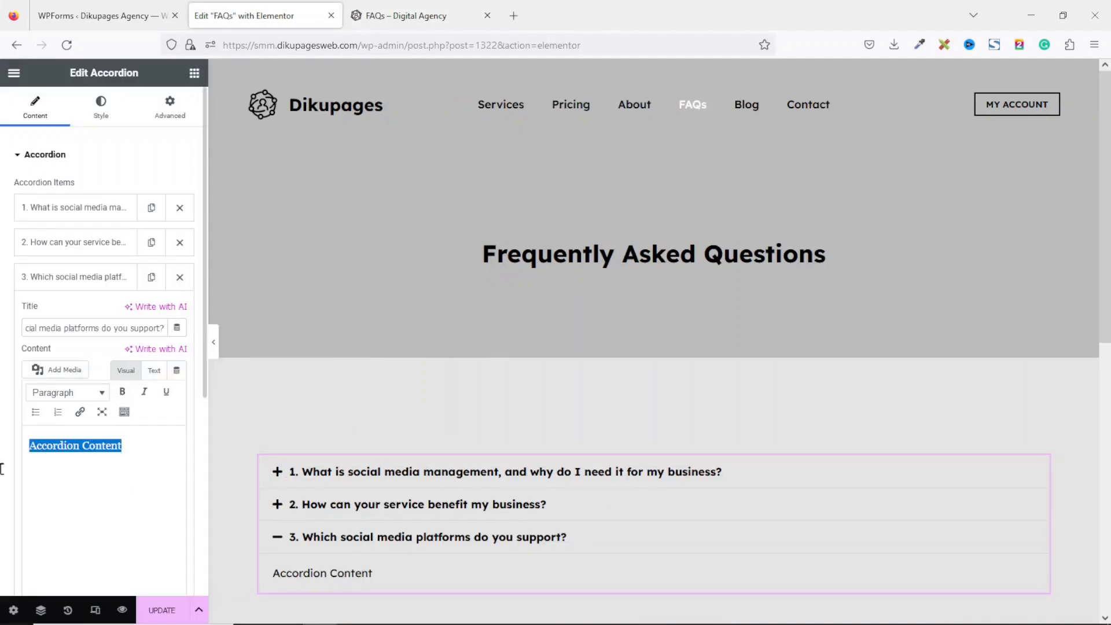
{"action": "key", "text": "ctrl+v"}
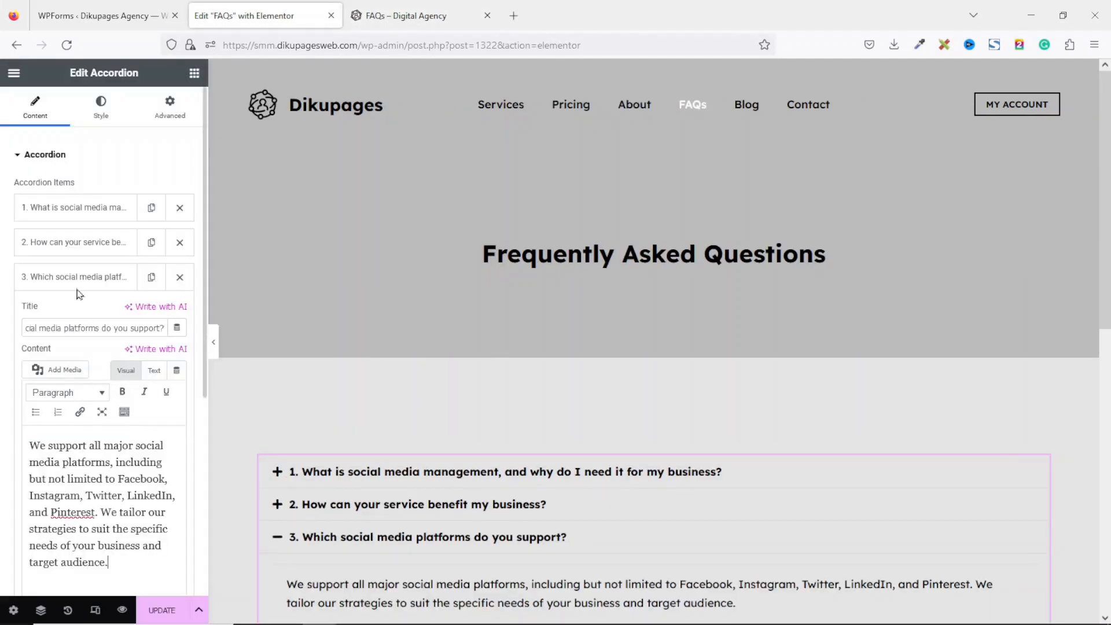
{"action": "left_click", "coordinate": [78, 276]}
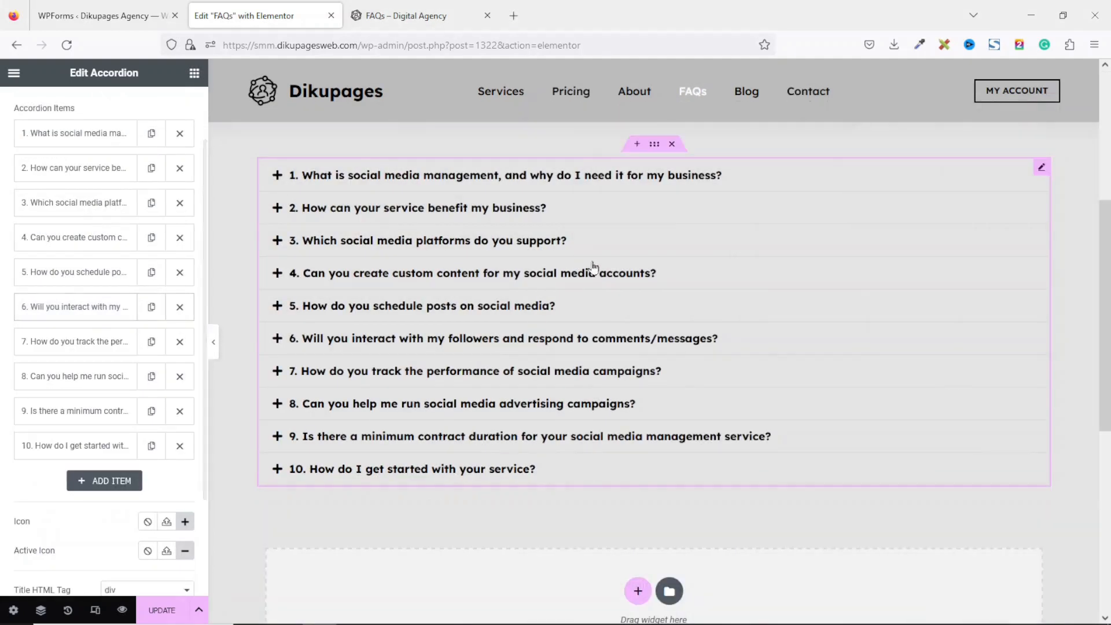
- Expand a couple of accordion questions on the canvas to check their answers and update the FAQs page
{"action": "left_click", "coordinate": [421, 176]}
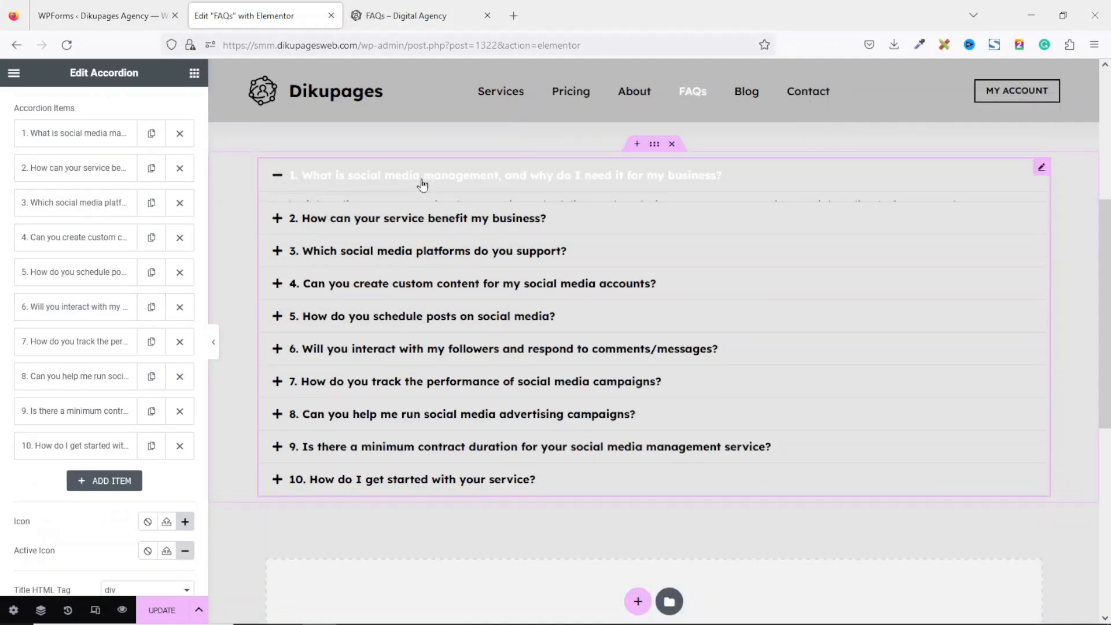
{"action": "left_click", "coordinate": [396, 307]}
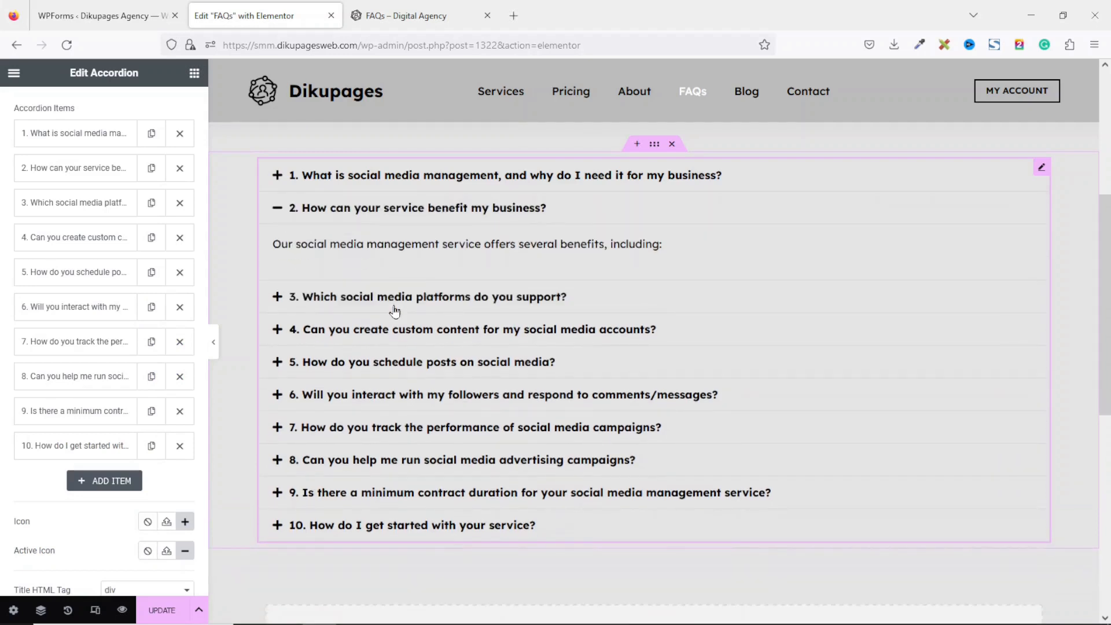
{"action": "left_click", "coordinate": [159, 610]}
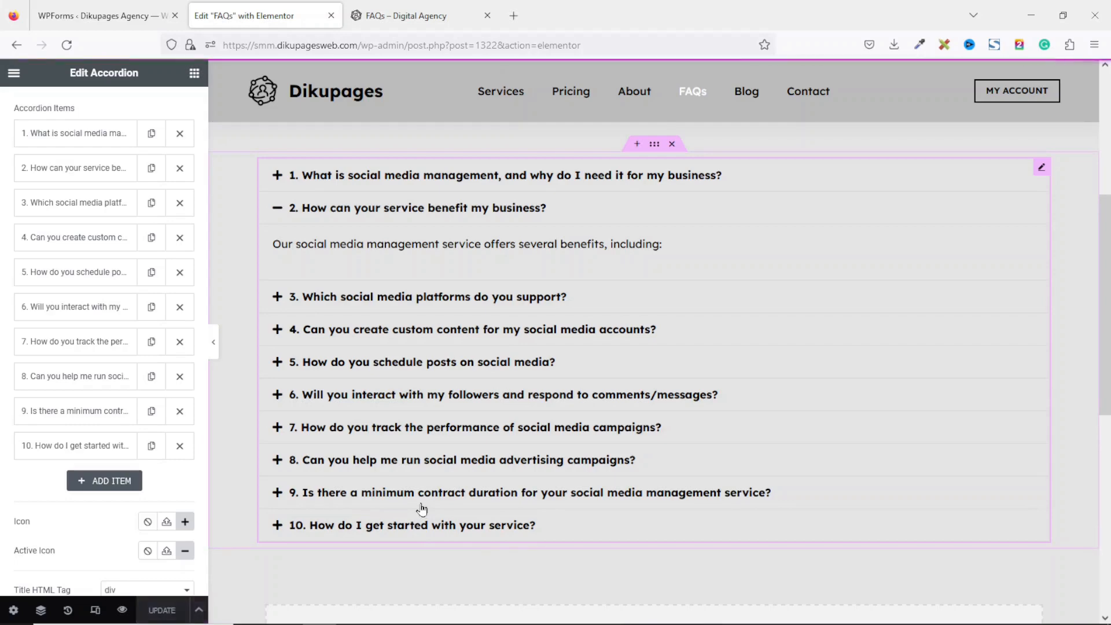
- Preview the FAQs page in a new tab and expand several accordion questions to check their answers
{"action": "left_click", "coordinate": [122, 610]}
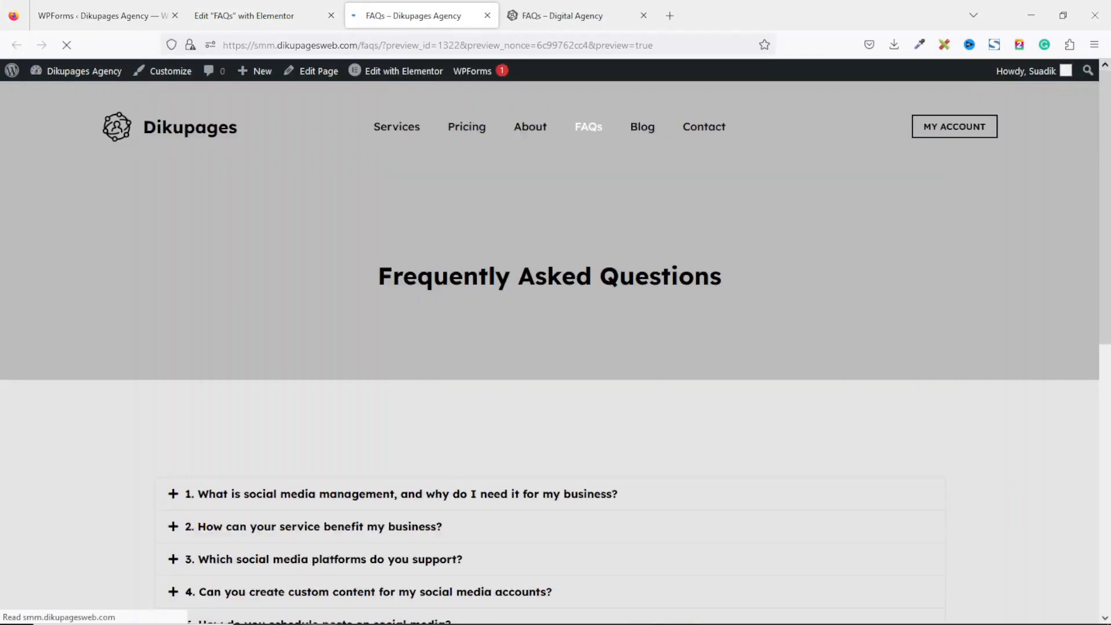
{"action": "left_click_drag", "start_coordinate": [1109, 133], "coordinate": [1080, 250]}
{"action": "left_click", "coordinate": [385, 394]}
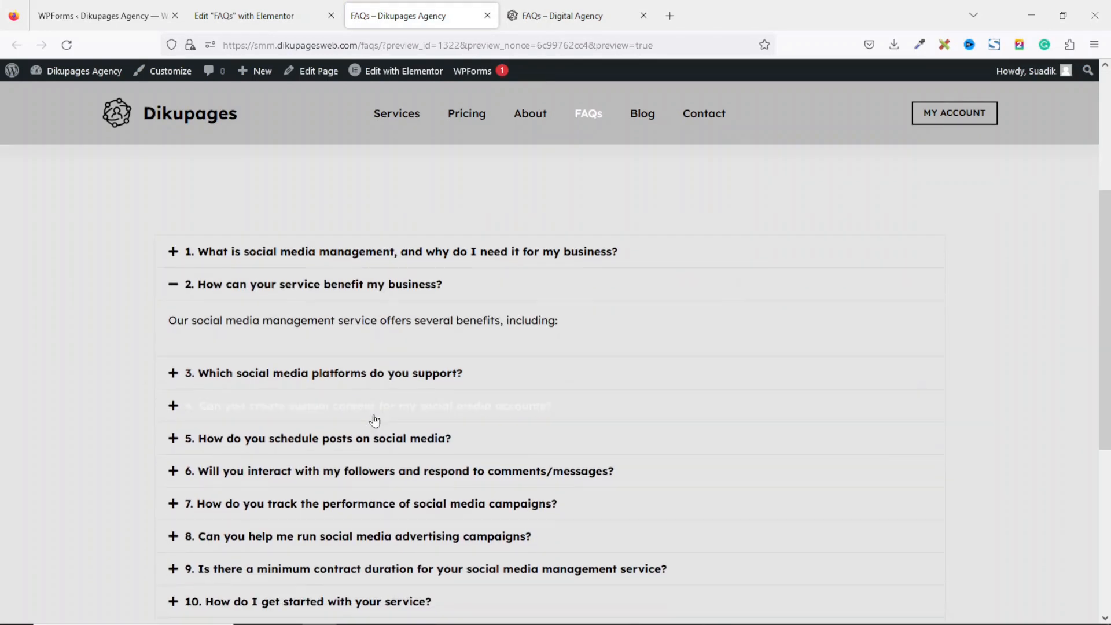
{"action": "left_click", "coordinate": [360, 382]}
{"action": "left_click", "coordinate": [354, 443]}
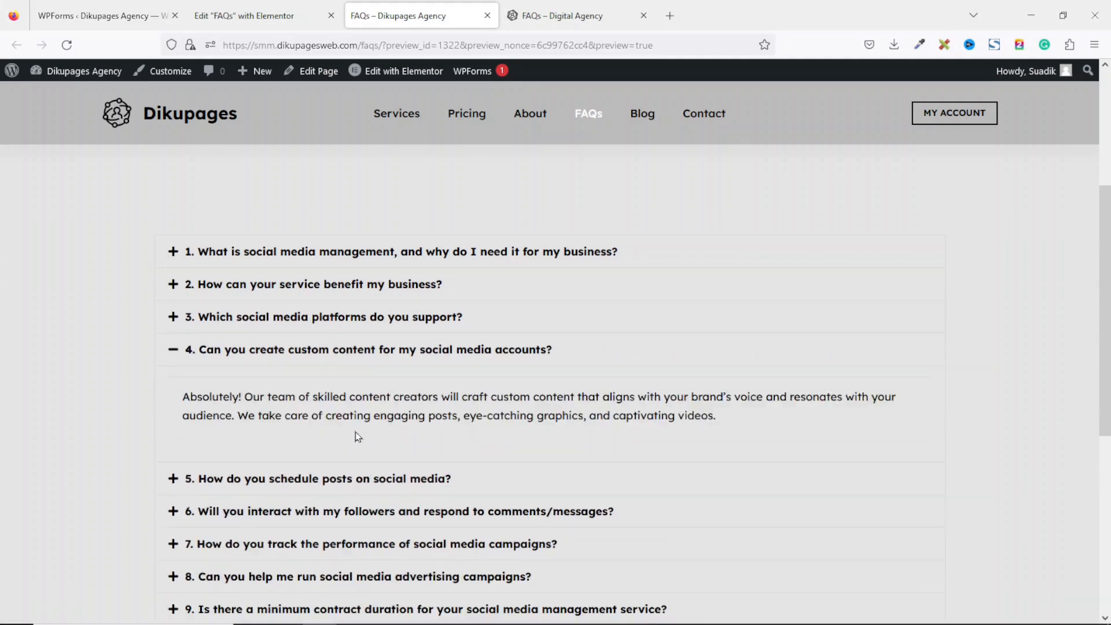